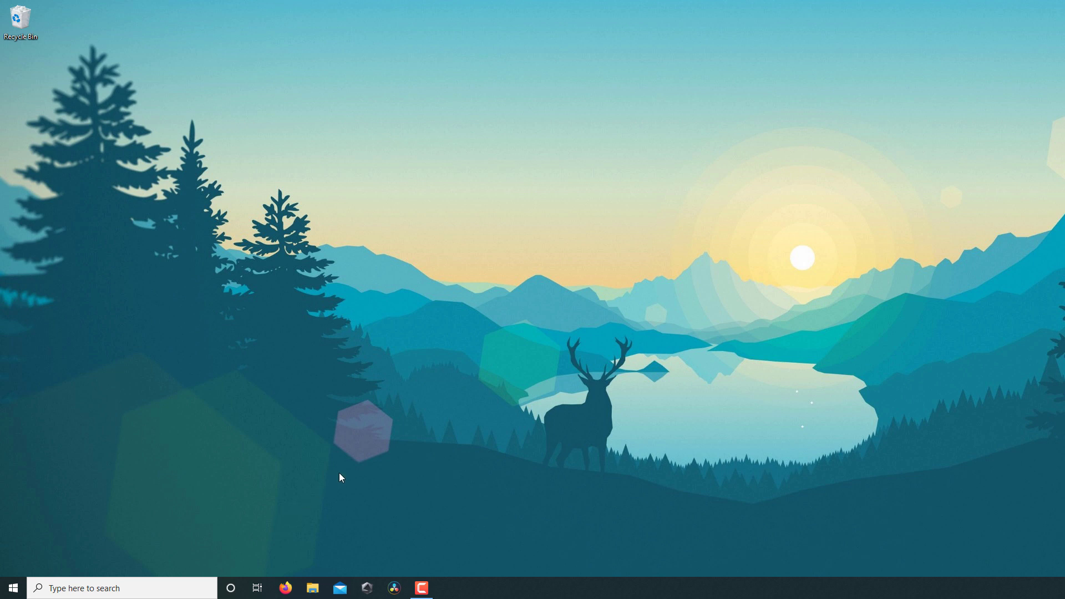
Step: Check the Cortana window, then uncheck Show Cortana button in the taskbar menu
{"action": "left_click", "coordinate": [231, 589]}
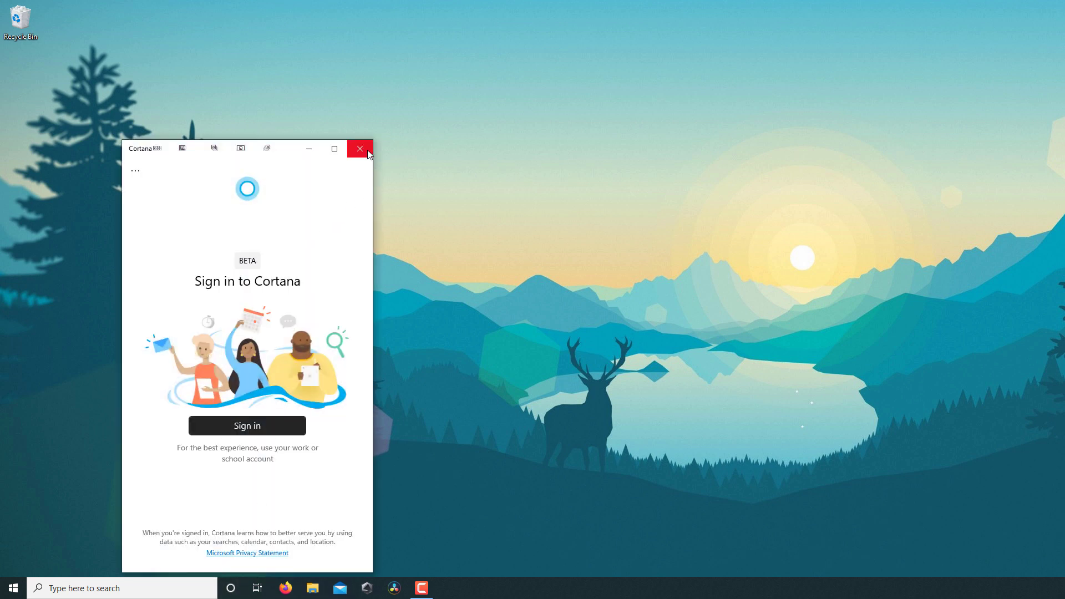
{"action": "left_click", "coordinate": [362, 150]}
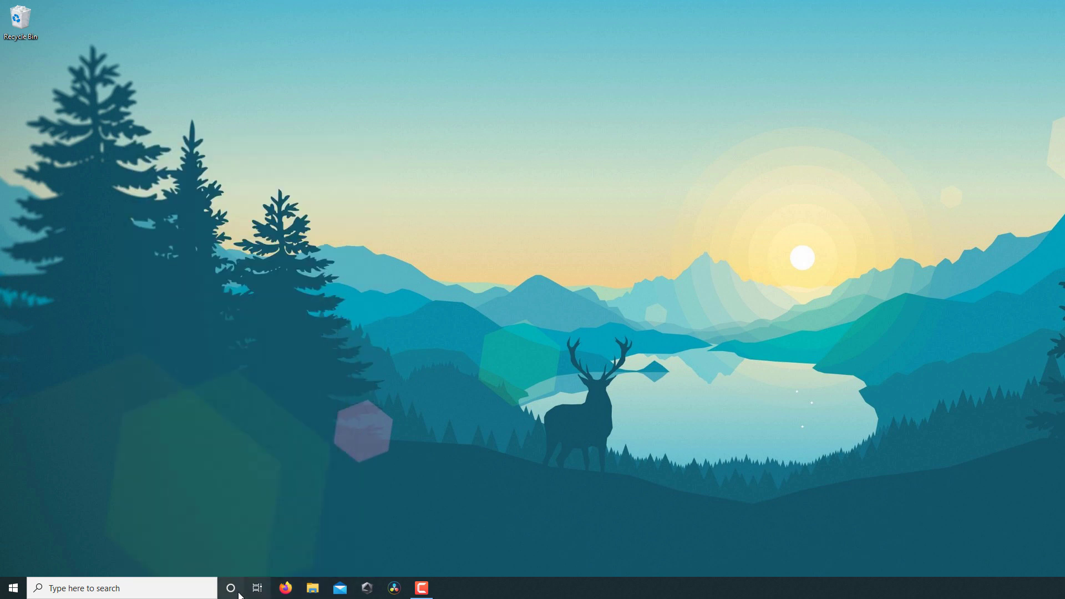
{"action": "left_click", "coordinate": [232, 589]}
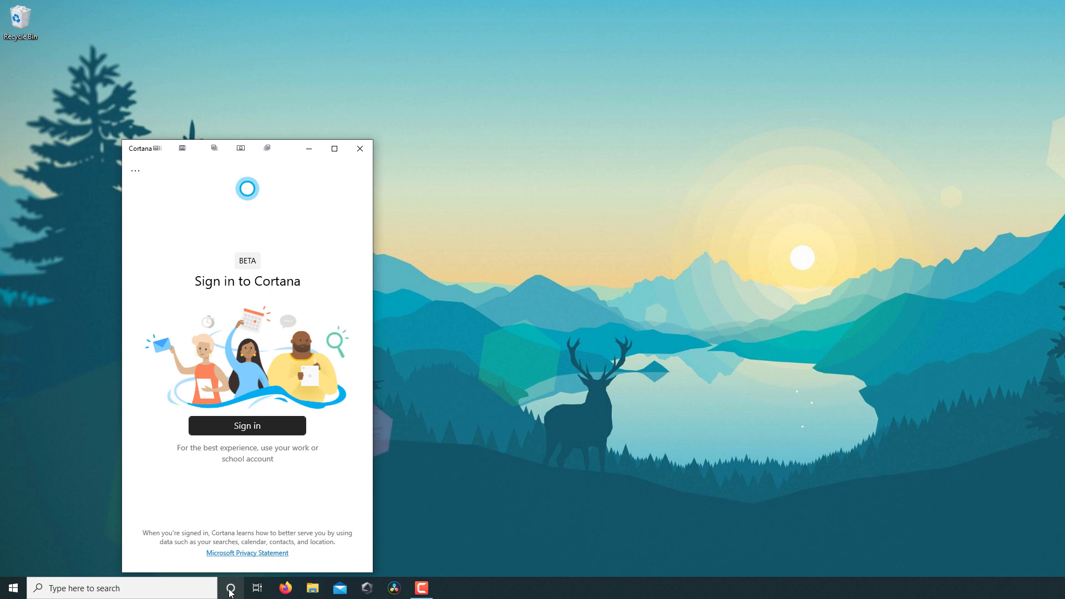
{"action": "left_click", "coordinate": [362, 150]}
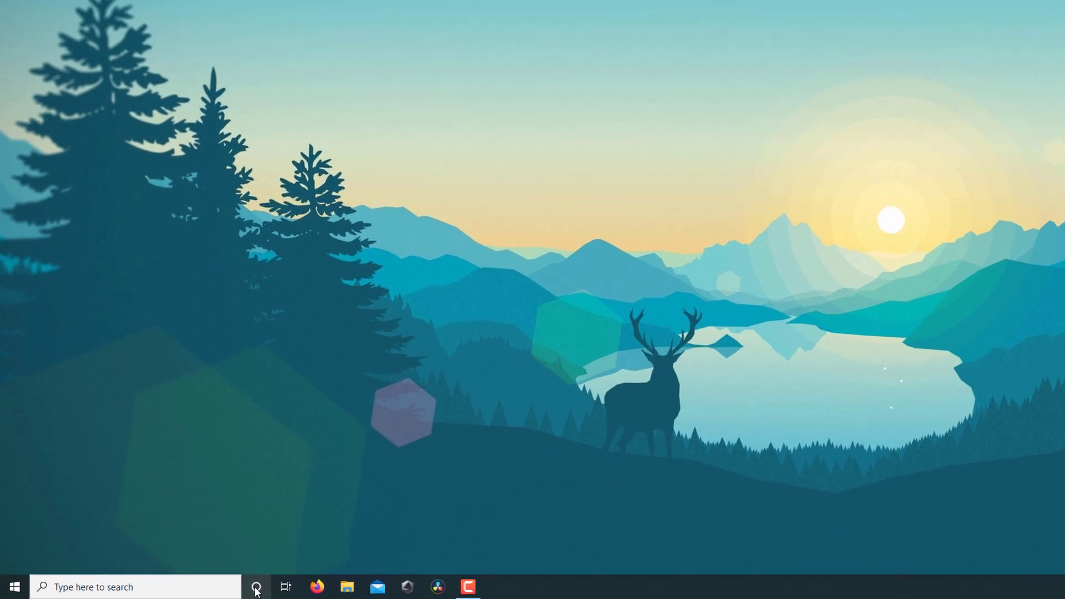
{"action": "right_click", "coordinate": [231, 587]}
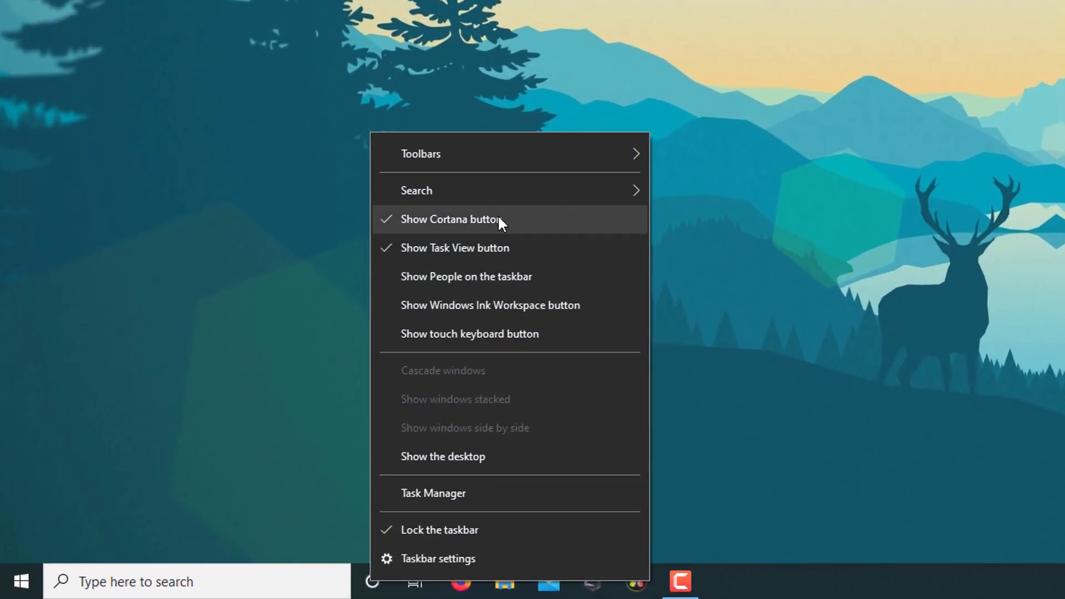
{"action": "left_click", "coordinate": [498, 219]}
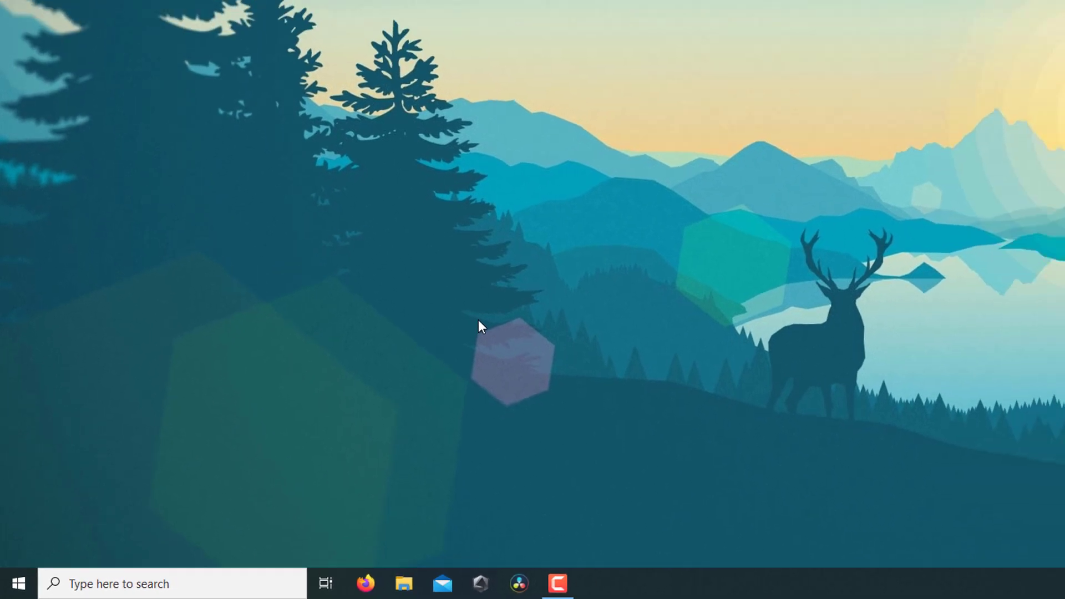
Step: Open Task Manager via Ctrl+Shift+Esc and the taskbar menu, showing Cortana under Processes
{"action": "key", "text": "ctrl+shift+Escape"}
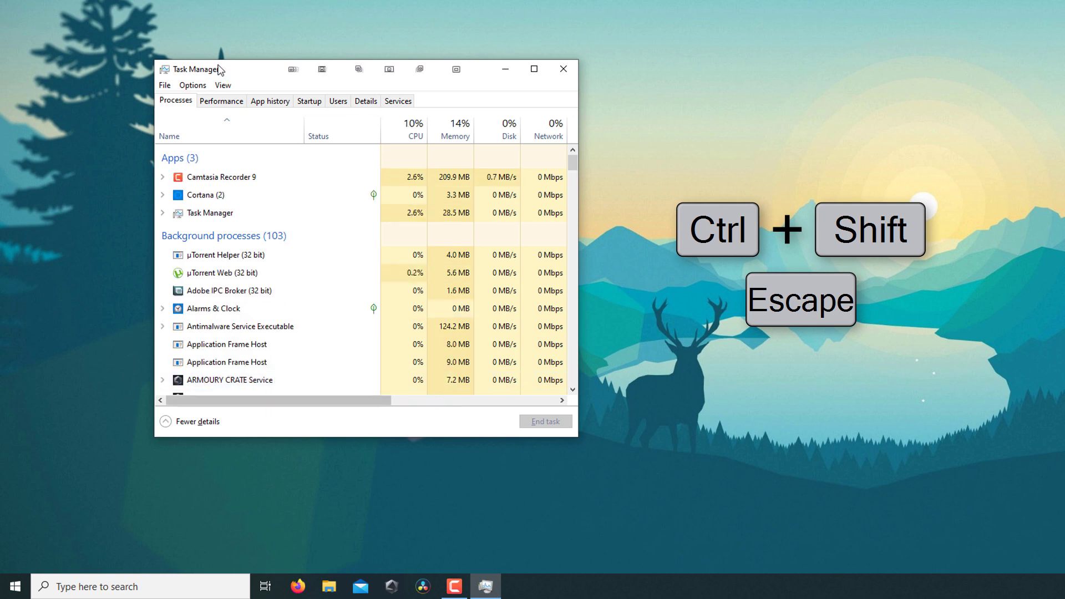
{"action": "left_click", "coordinate": [553, 591]}
{"action": "right_click", "coordinate": [553, 590]}
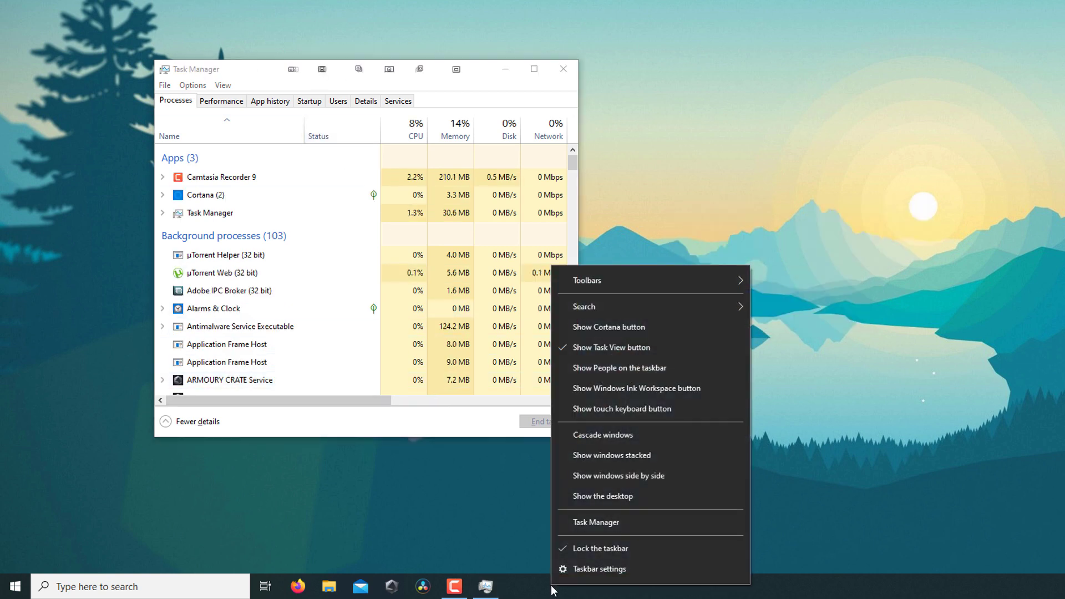
{"action": "left_click", "coordinate": [612, 524]}
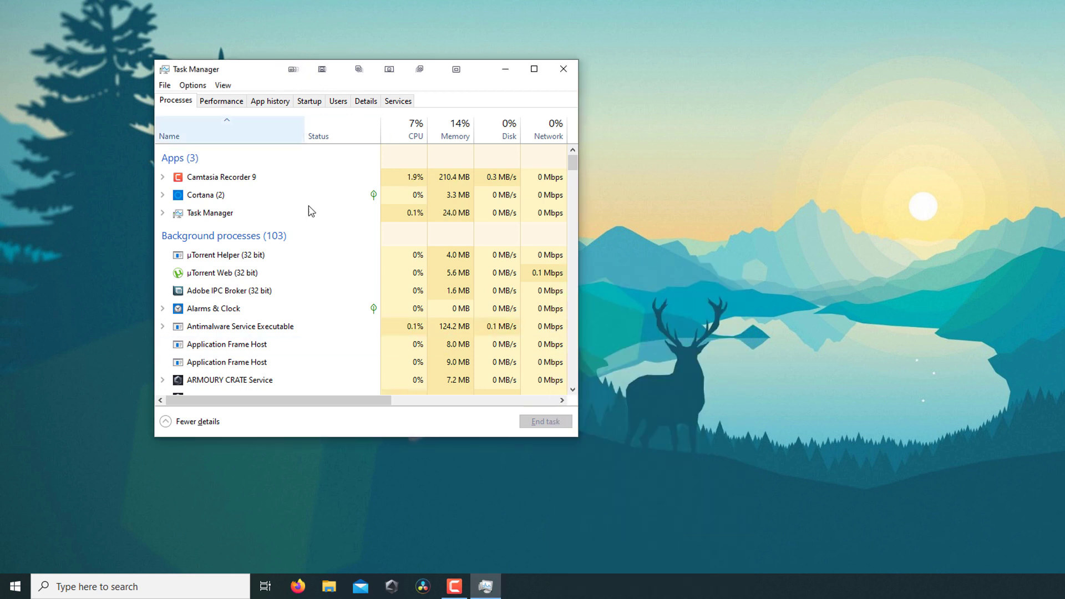
Step: Disable the Cortana entry on Task Manager's Startup tab
{"action": "left_click", "coordinate": [310, 104]}
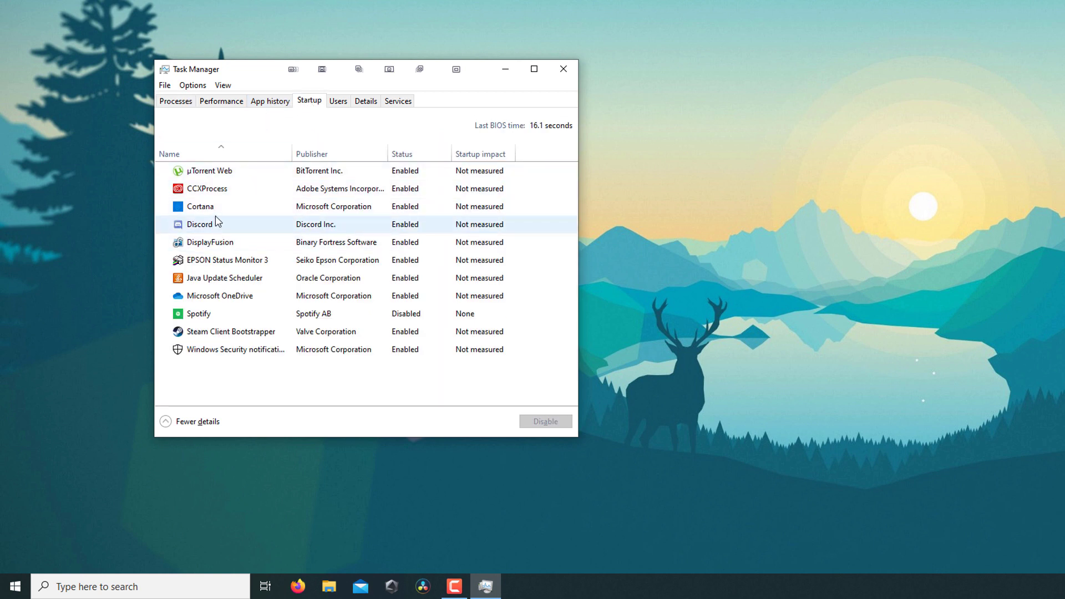
{"action": "left_click", "coordinate": [394, 206]}
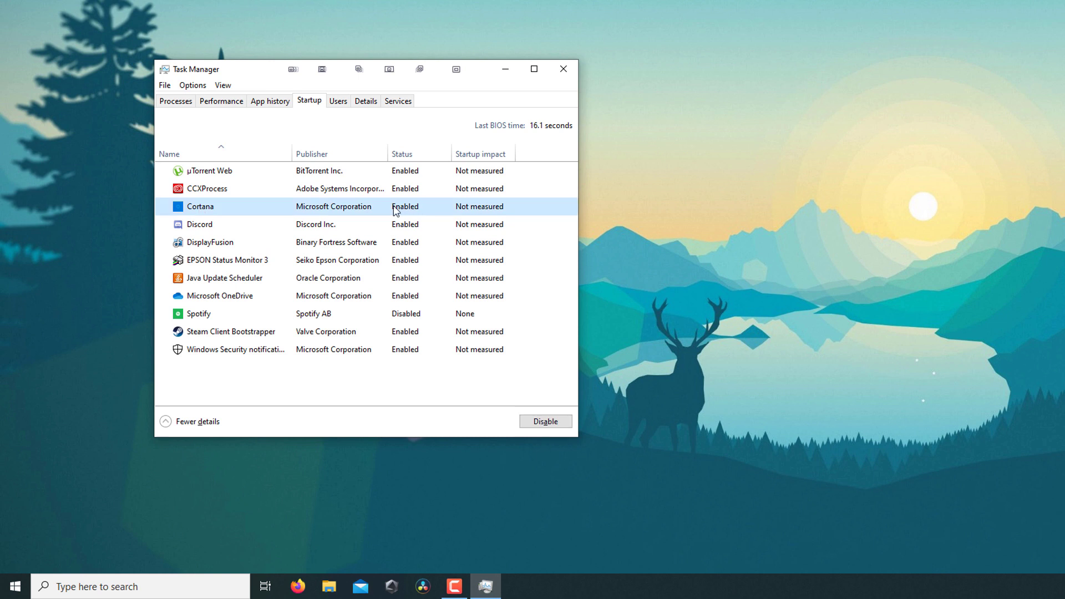
{"action": "left_click", "coordinate": [543, 423]}
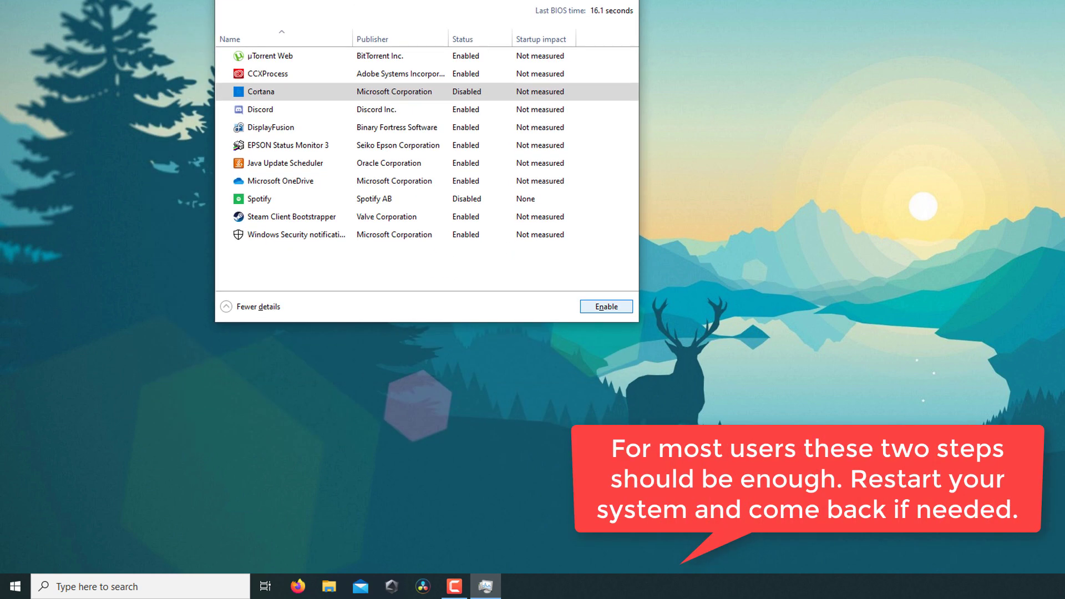
Step: Search for 'power' and run Windows PowerShell as administrator
{"action": "left_click", "coordinate": [151, 585]}
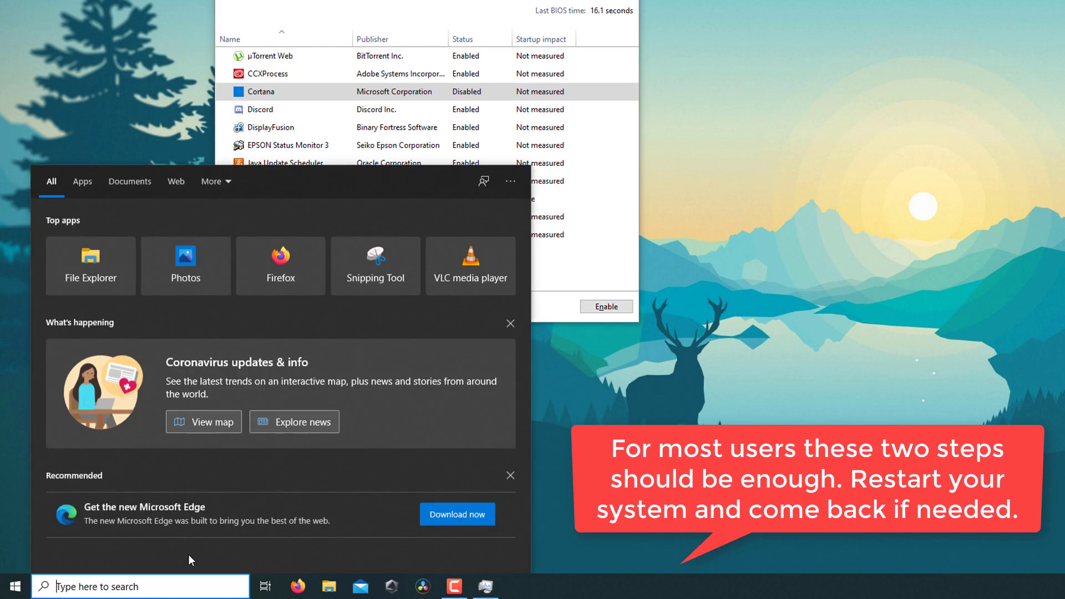
{"action": "type", "text": "po"}
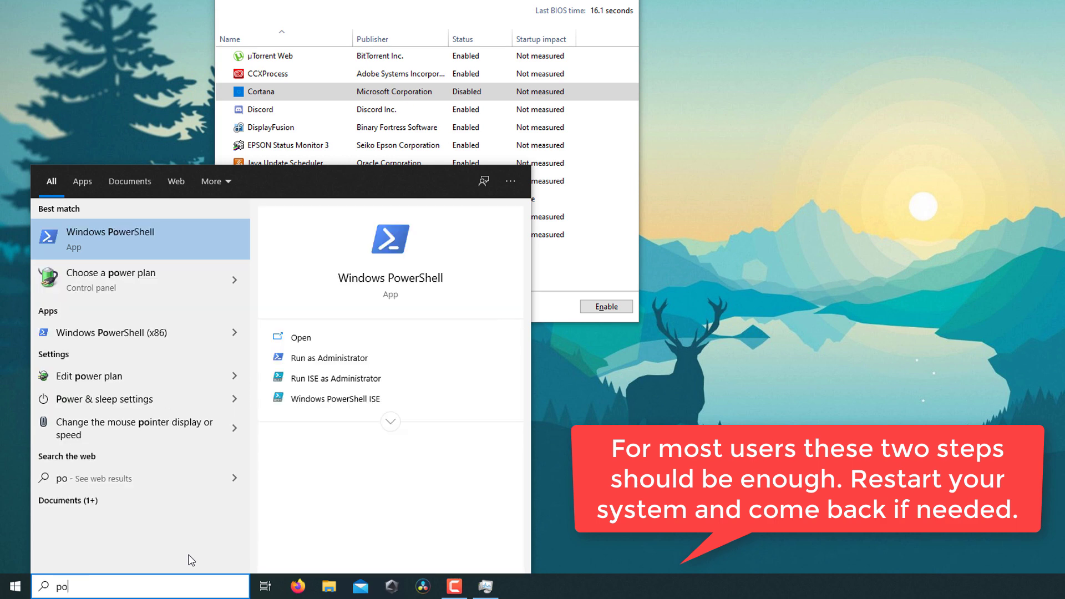
{"action": "type", "text": "wer"}
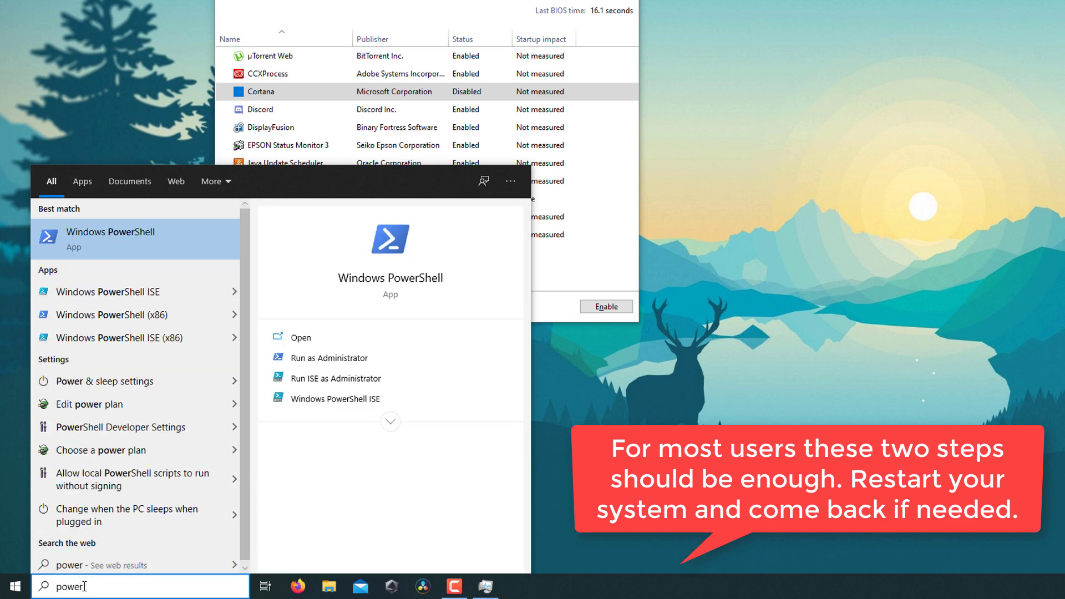
{"action": "right_click", "coordinate": [125, 234]}
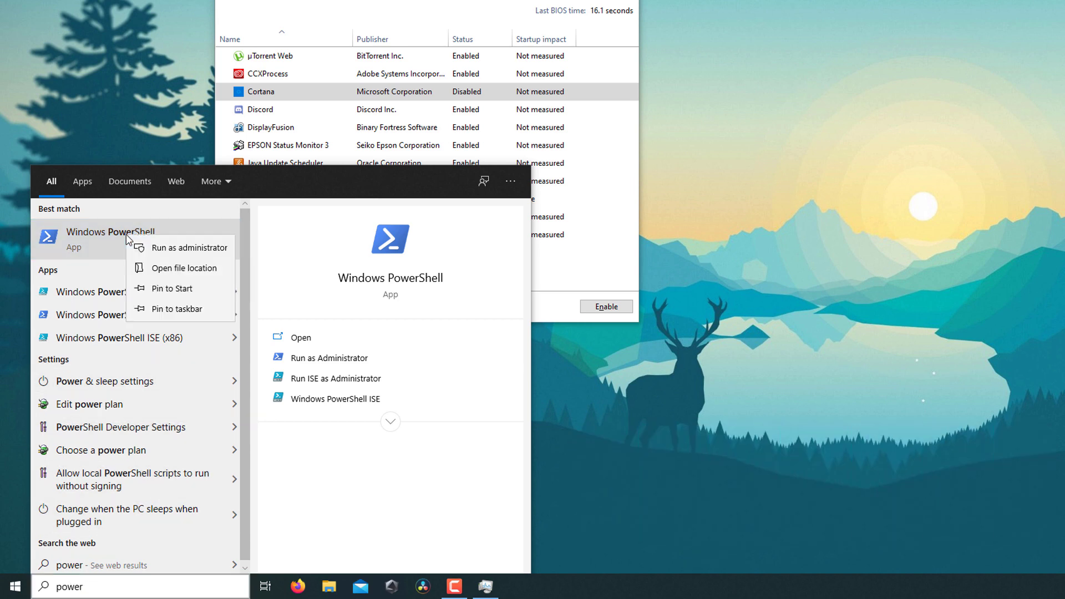
{"action": "left_click", "coordinate": [142, 245]}
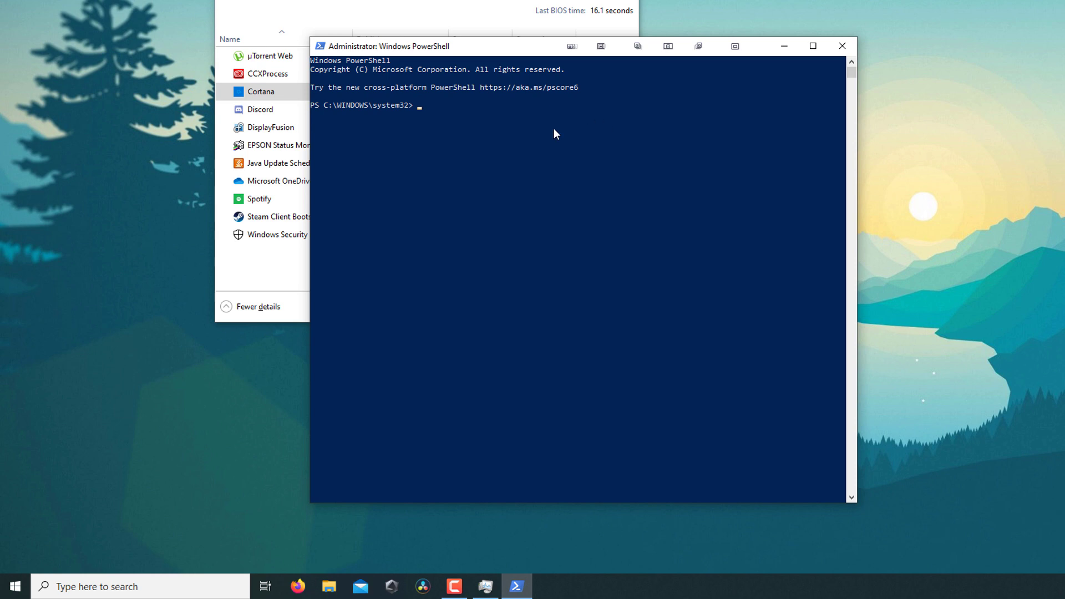
Step: Run 'Get-AppxPackage -allusers Microsoft.549981C3F5F10 | Remove-AppxPackage' to remove Cortana
{"action": "type", "text": "Get-AppxPackage -allusers Microsoft.549981C3F5F10 | Remove-AppxPackage"}
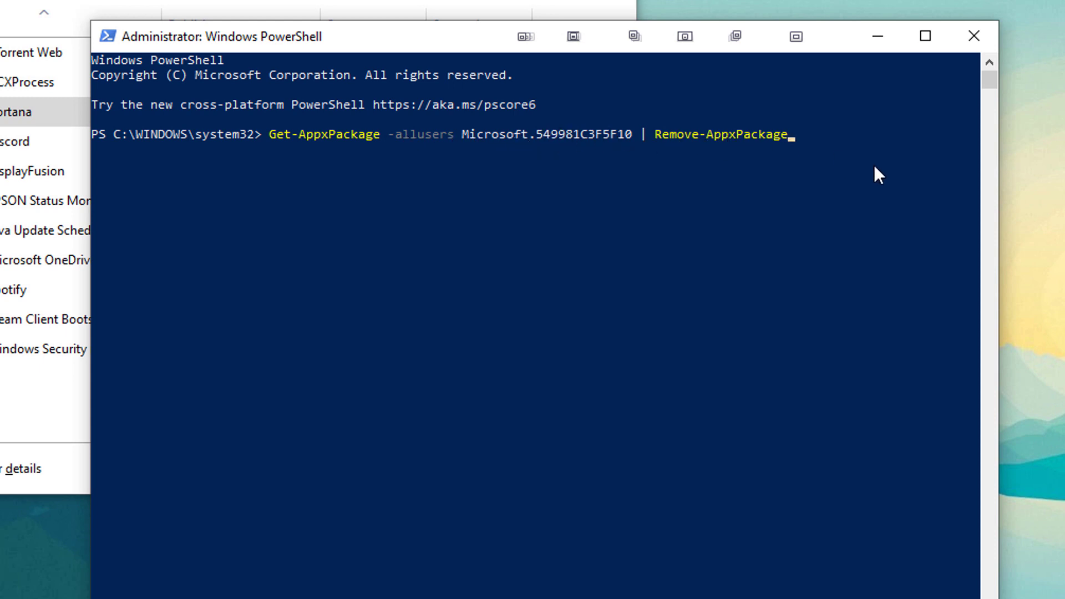
{"action": "key", "text": "Return"}
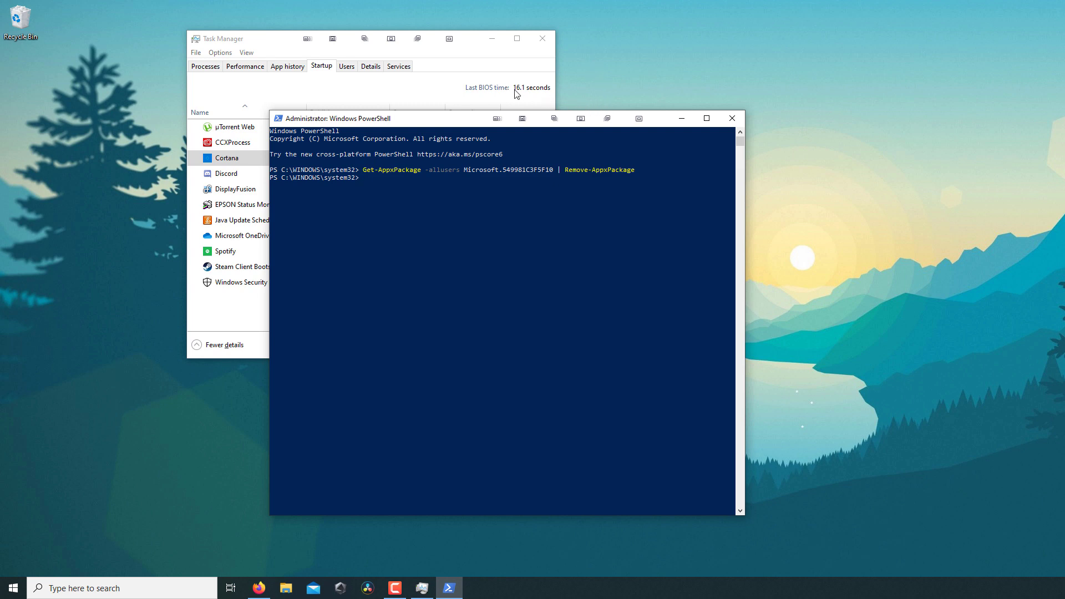
Step: Close Task Manager and PowerShell, and launch Registry Editor by searching 'reg'
{"action": "left_click", "coordinate": [542, 38]}
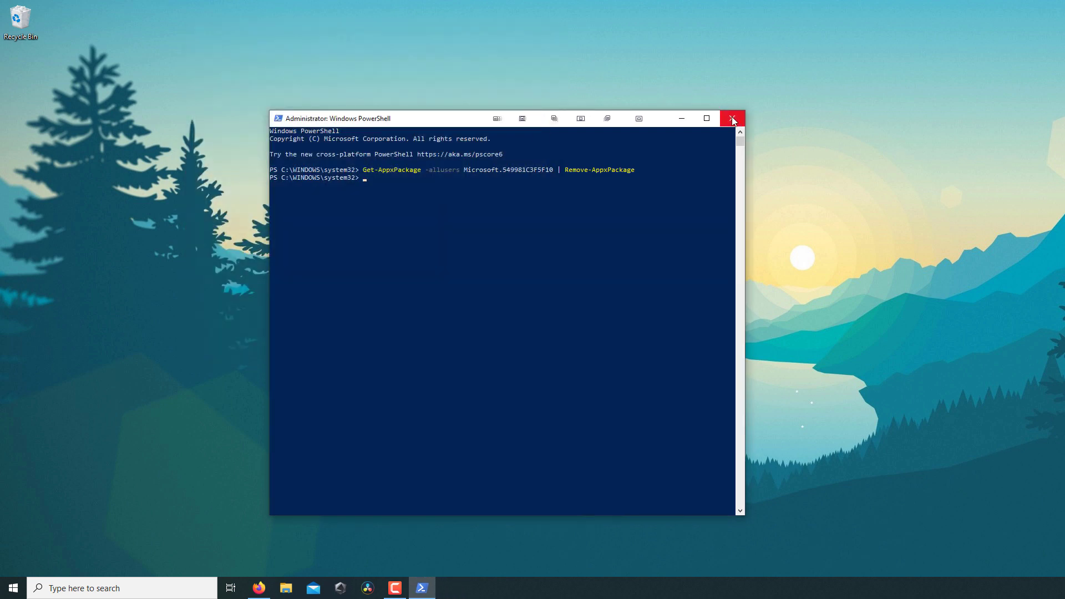
{"action": "left_click", "coordinate": [732, 118]}
{"action": "left_click", "coordinate": [171, 588]}
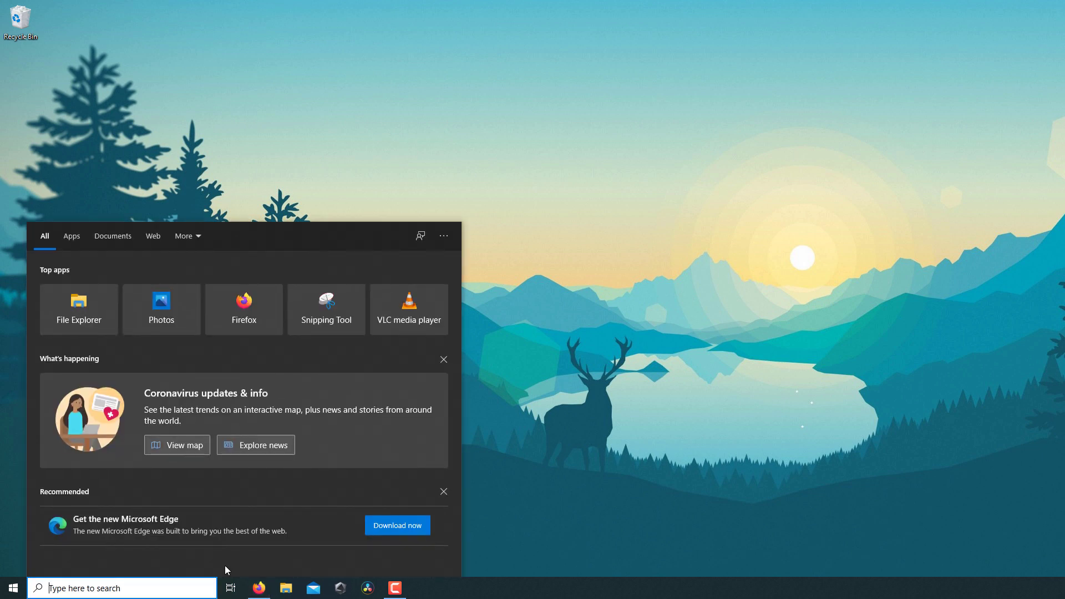
{"action": "type", "text": "reg"}
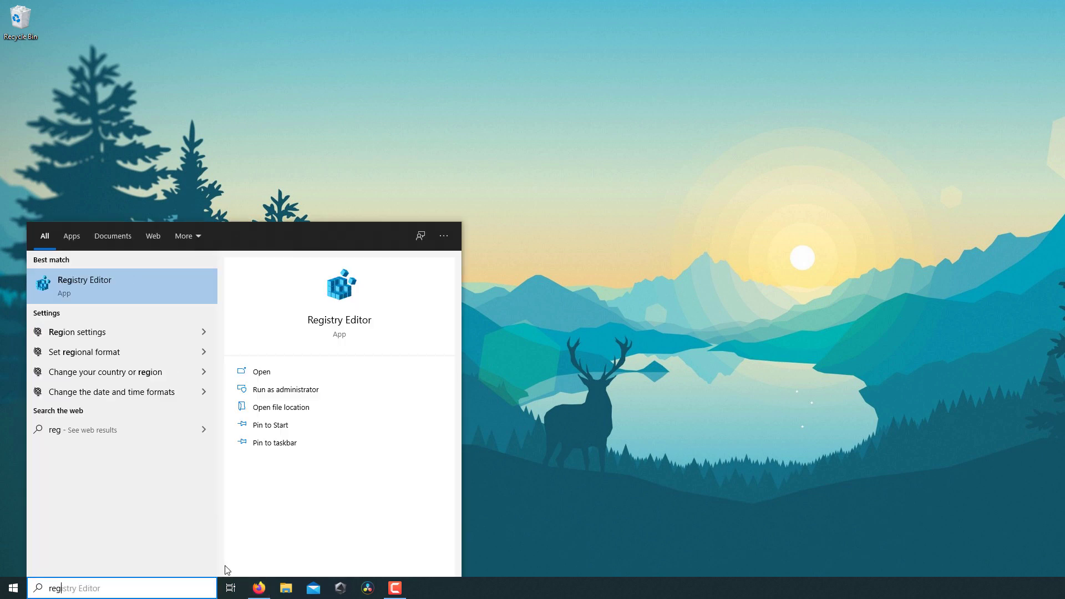
{"action": "key", "text": "Return"}
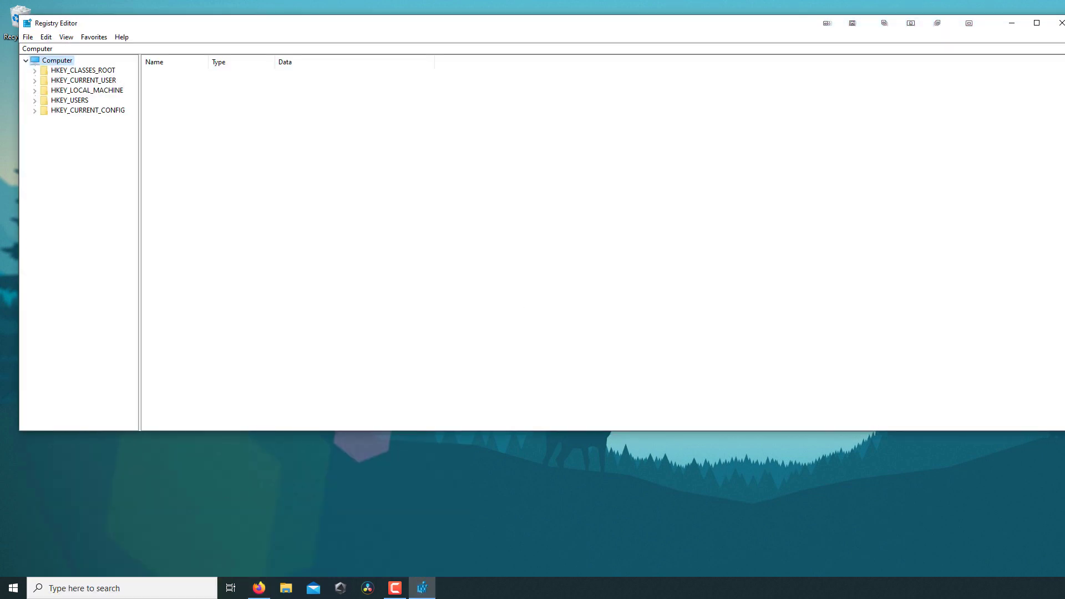
Step: Narrow and centre the Registry Editor window and widen its key tree pane
{"action": "left_click_drag", "start_coordinate": [1064, 216], "coordinate": [651, 217]}
{"action": "left_click_drag", "start_coordinate": [345, 23], "coordinate": [538, 57]}
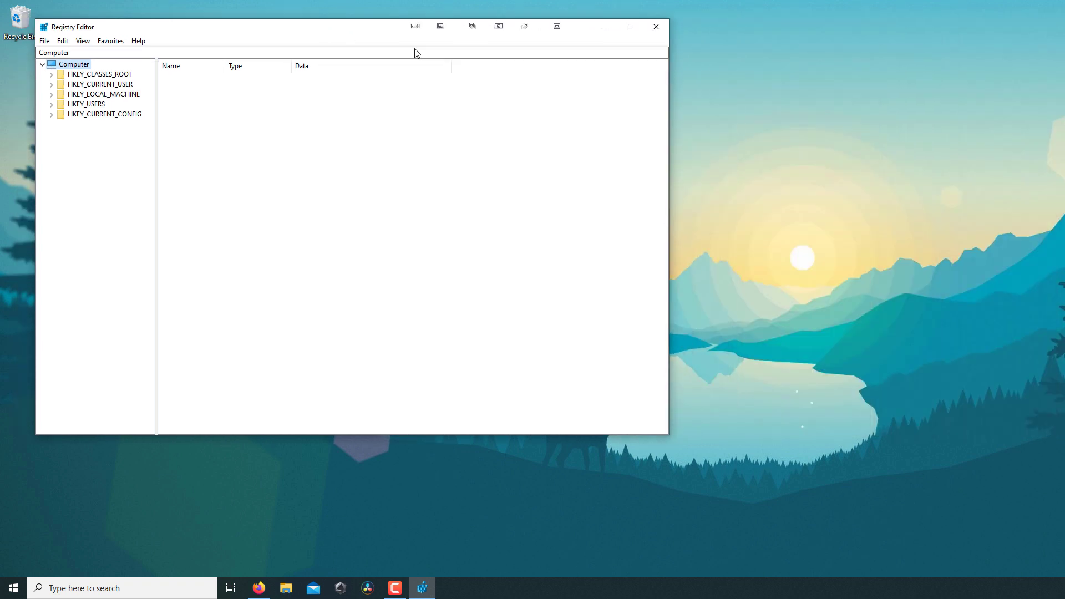
{"action": "left_click_drag", "start_coordinate": [330, 200], "coordinate": [424, 200]}
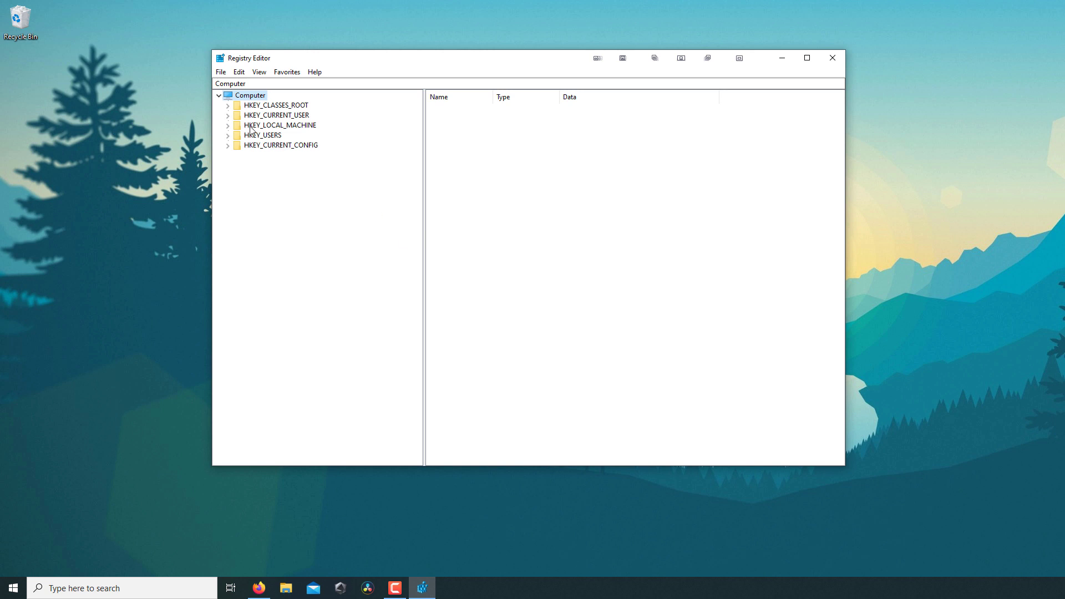
Step: Expand HKEY_LOCAL_MACHINE\SOFTWARE\Policies\Microsoft\Windows in the registry tree
{"action": "left_click", "coordinate": [227, 125]}
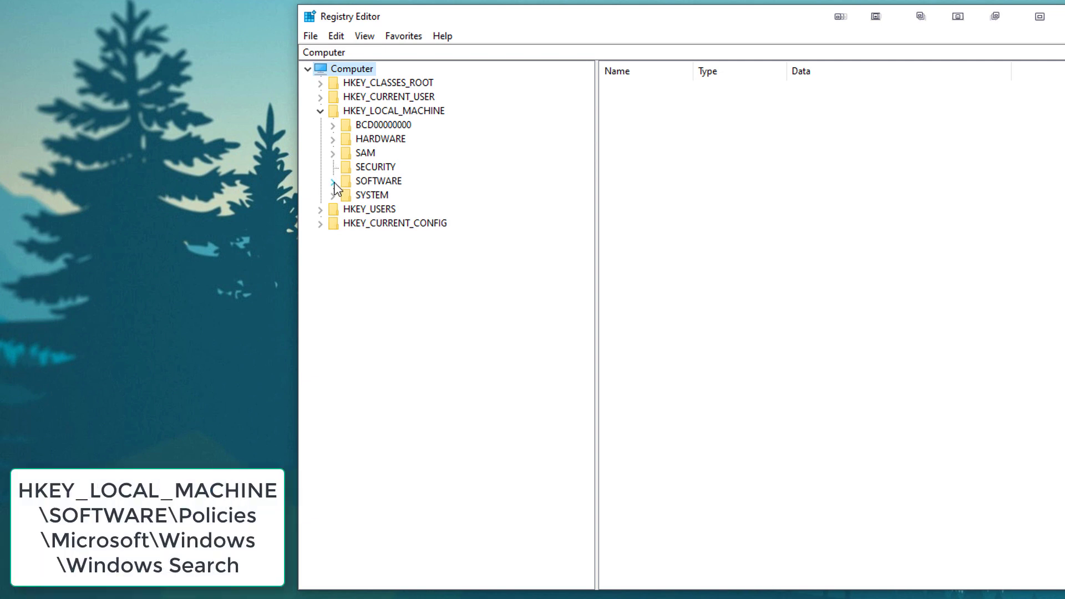
{"action": "left_click", "coordinate": [333, 181]}
{"action": "scroll", "coordinate": [338, 206], "scroll_direction": "down", "scroll_amount": 1}
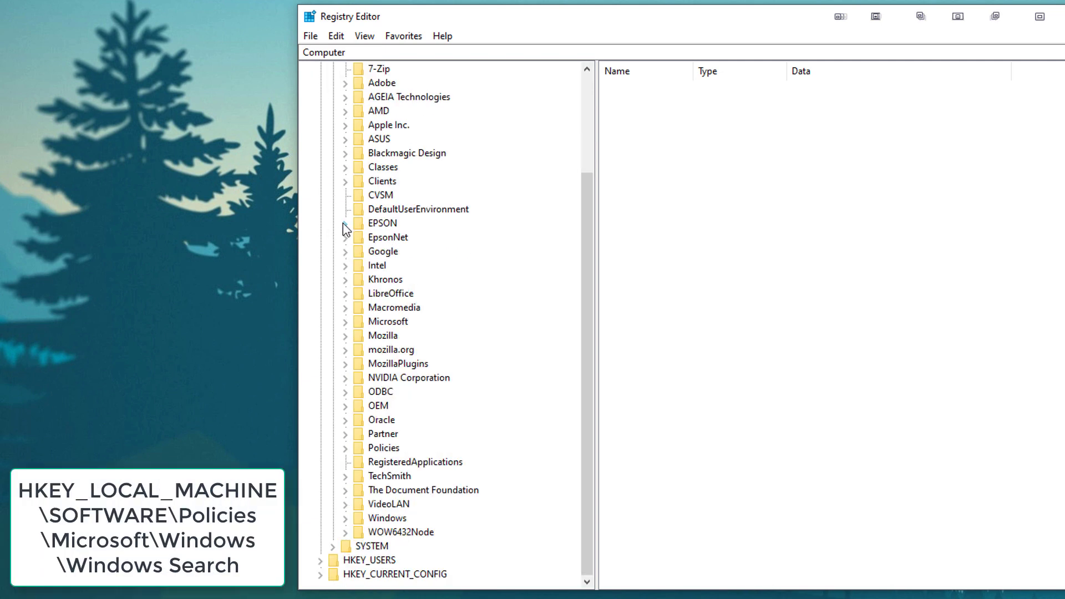
{"action": "left_click", "coordinate": [345, 447]}
{"action": "left_click", "coordinate": [358, 462]}
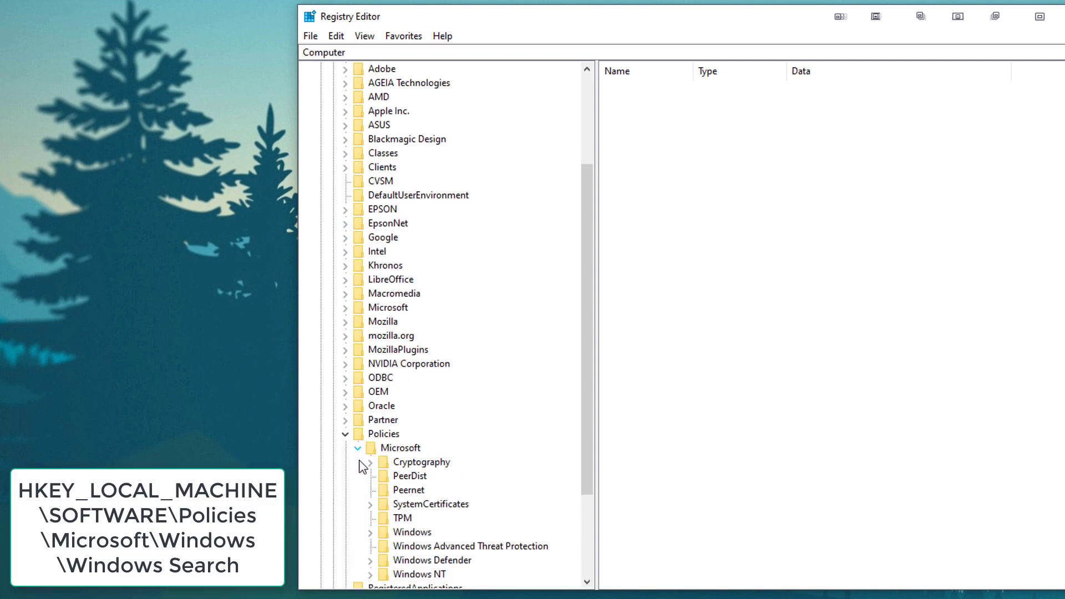
{"action": "scroll", "coordinate": [365, 466], "scroll_direction": "down", "scroll_amount": 3}
{"action": "left_click", "coordinate": [370, 406]}
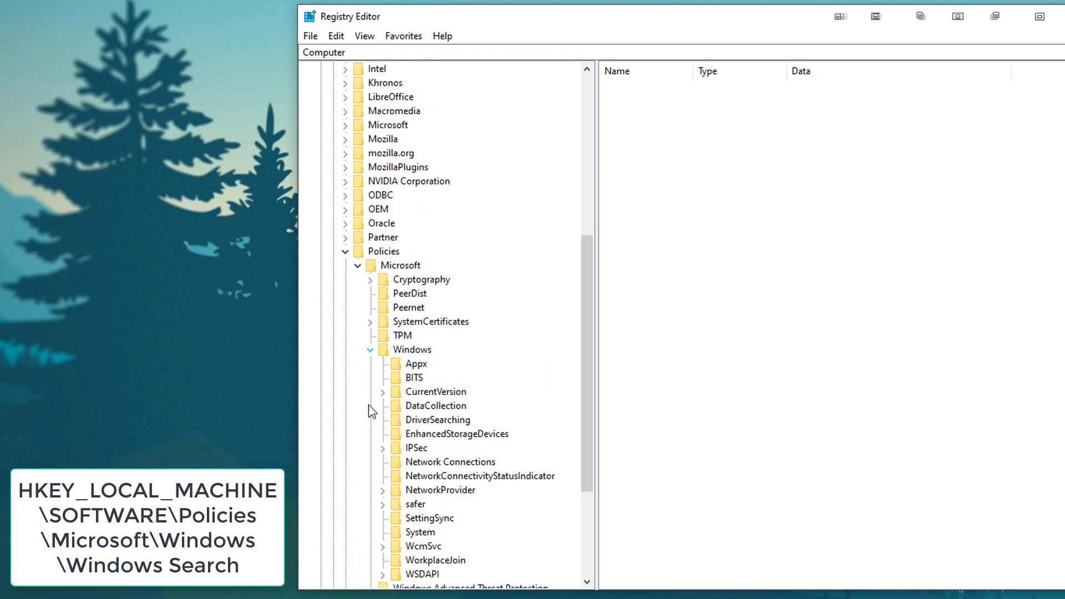
{"action": "scroll", "coordinate": [417, 392], "scroll_direction": "down", "scroll_amount": 3}
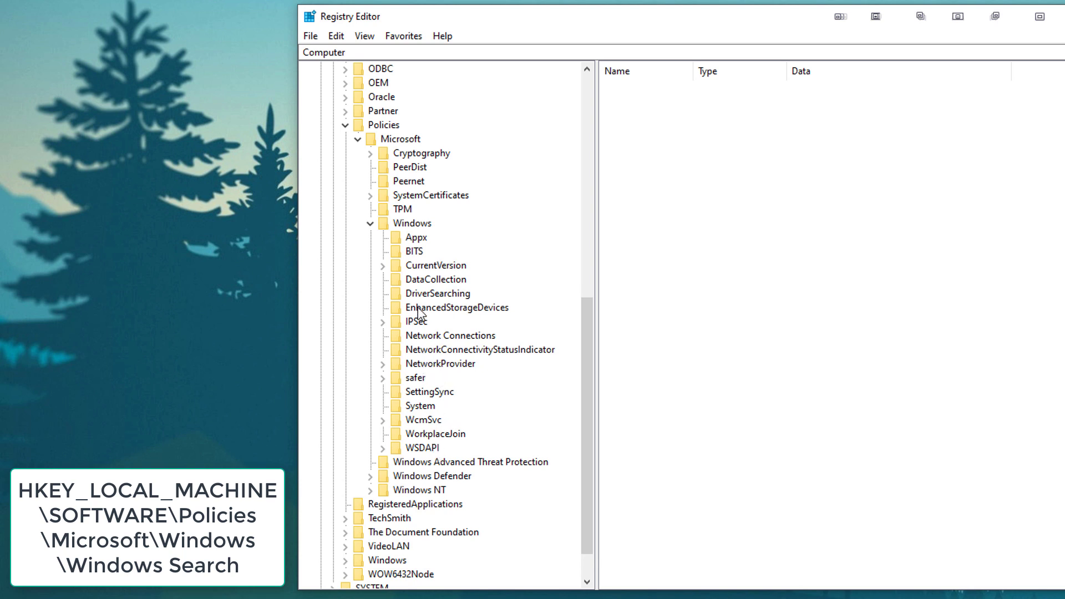
Step: Add a new subkey named 'Windows Search' under the Windows key
{"action": "right_click", "coordinate": [408, 225]}
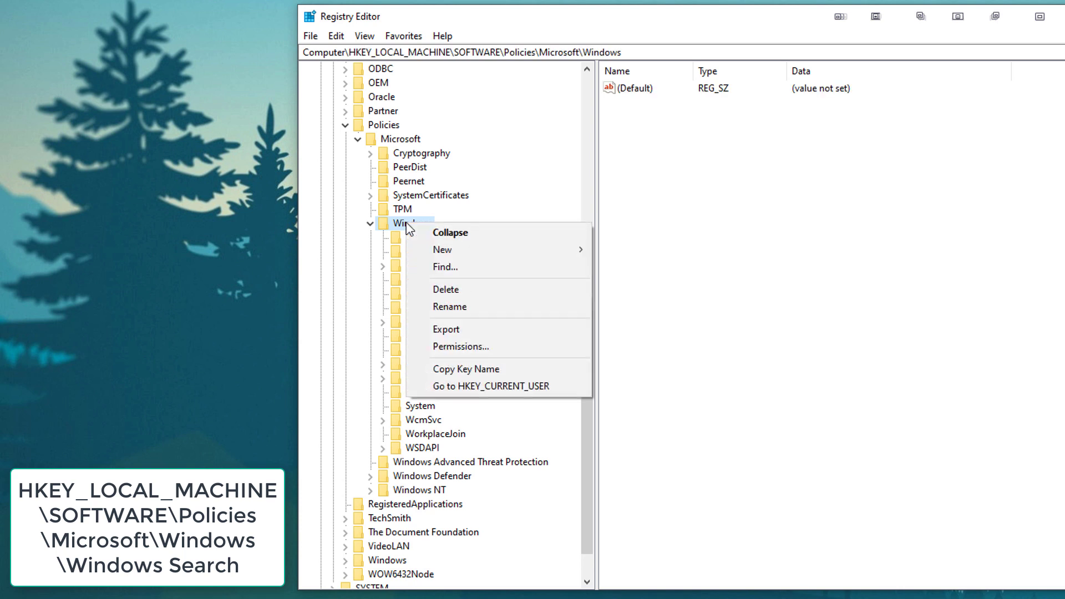
{"action": "mouse_move", "coordinate": [499, 249]}
{"action": "left_click", "coordinate": [616, 252]}
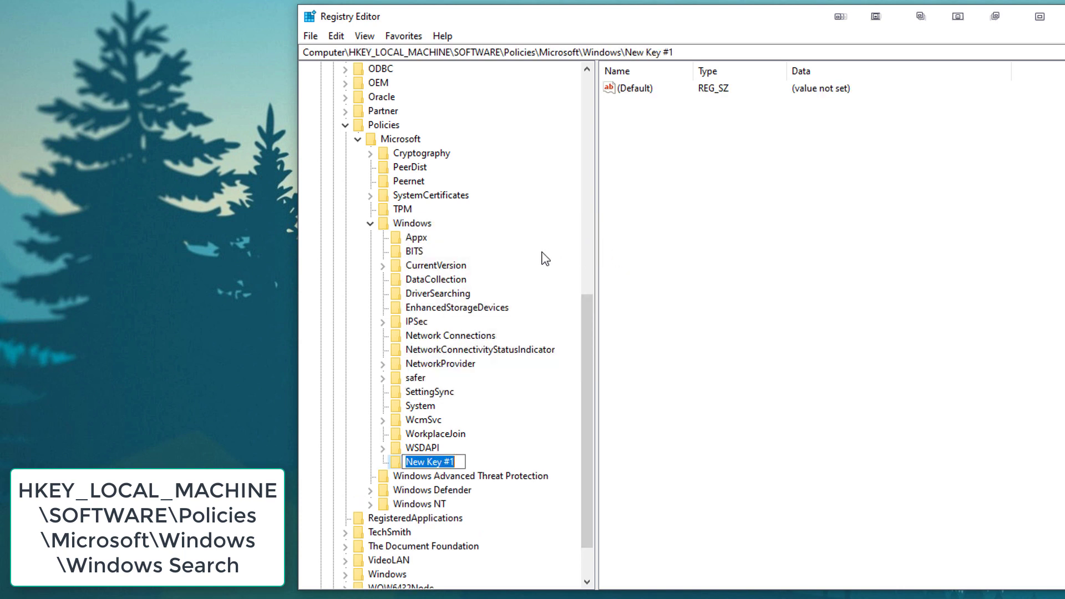
{"action": "type", "text": "Windows Search"}
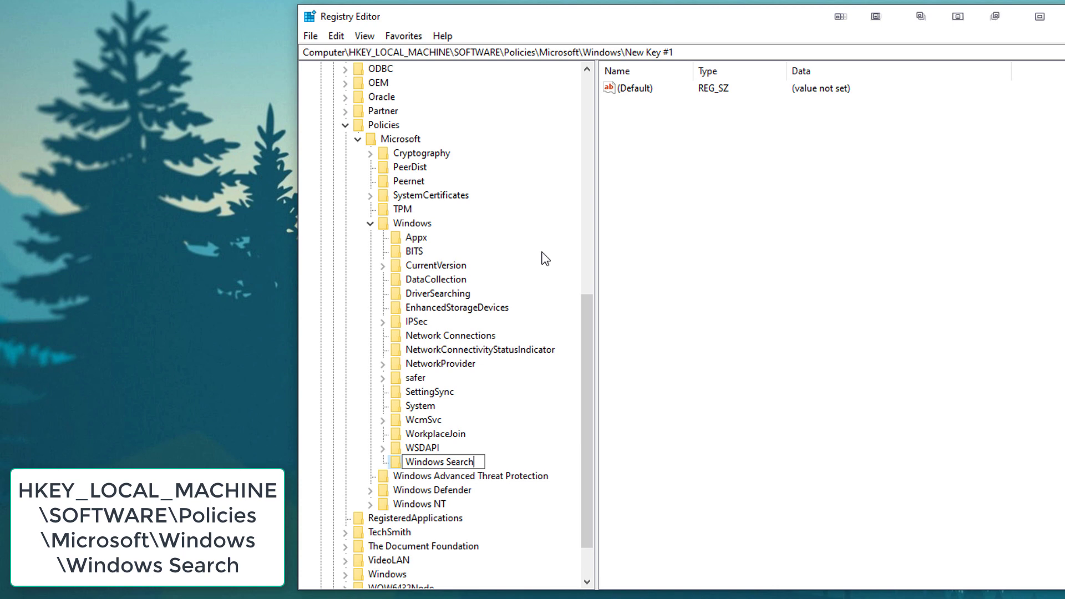
{"action": "key", "text": "Return"}
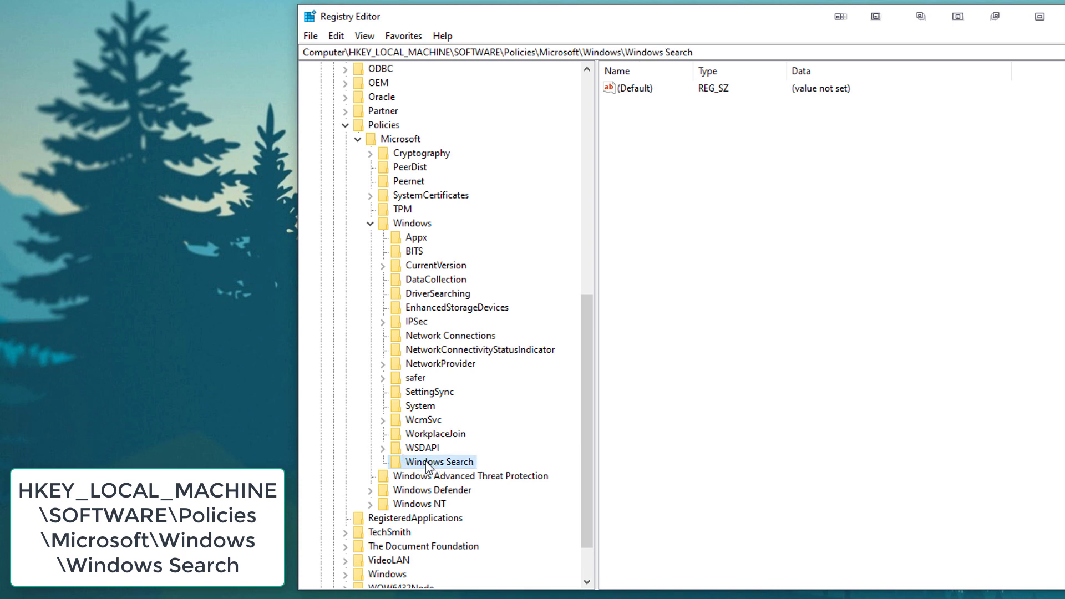
Step: Create a DWORD (32-bit) value named AllowCortana under Windows Search
{"action": "right_click", "coordinate": [426, 463]}
{"action": "mouse_move", "coordinate": [379, 399]}
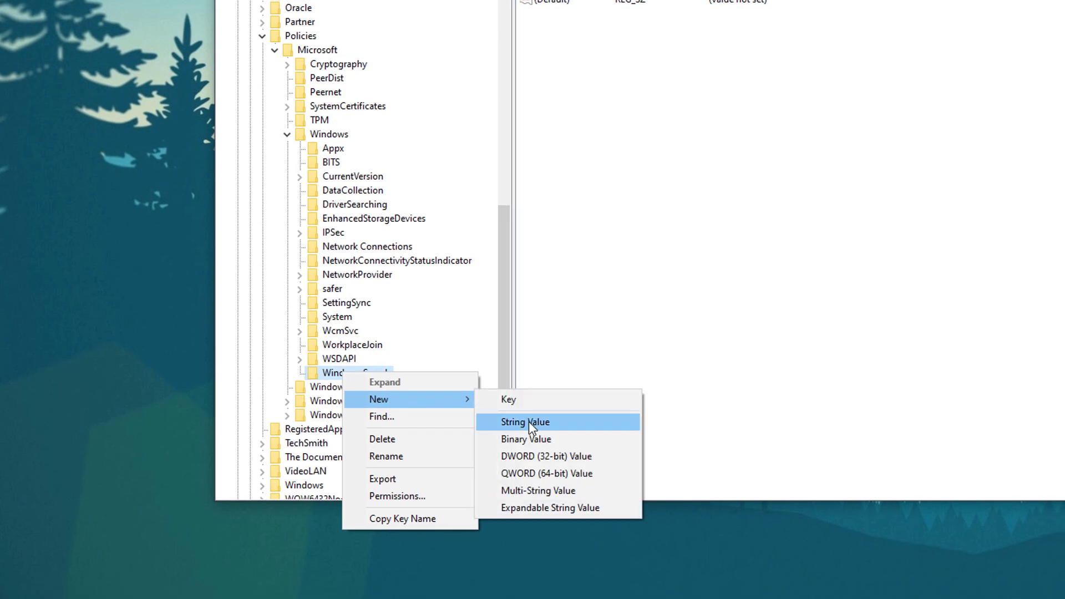
{"action": "left_click", "coordinate": [548, 461]}
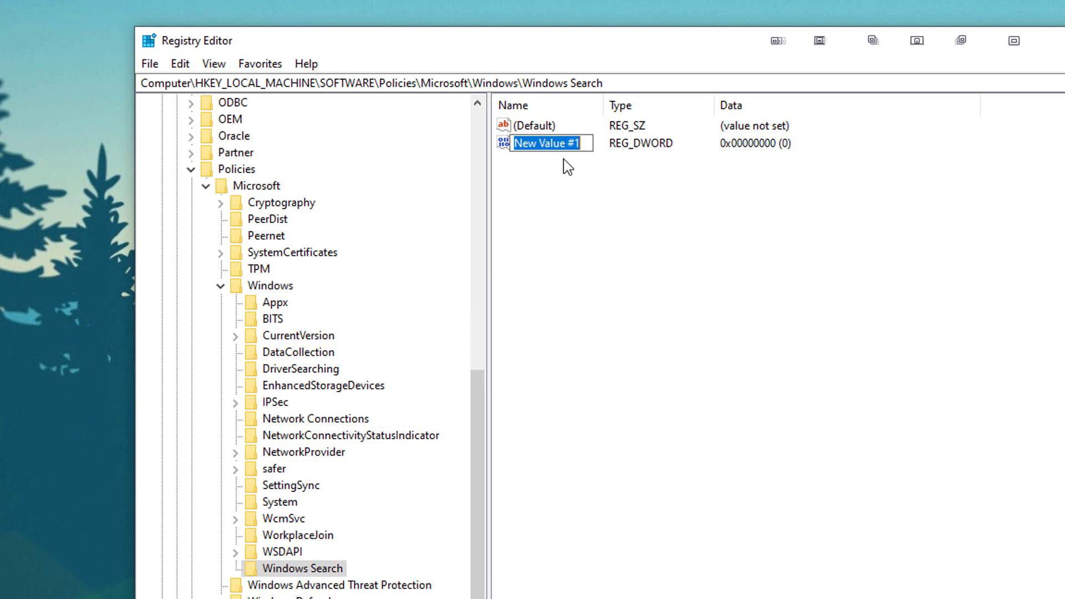
{"action": "type", "text": "Allow"}
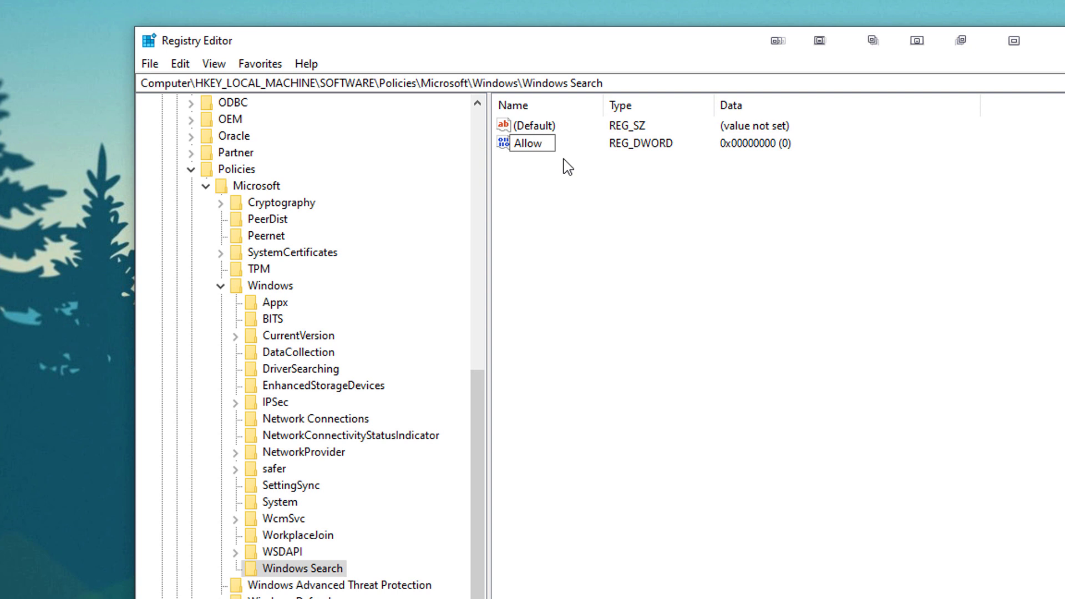
{"action": "type", "text": "C"}
{"action": "type", "text": "on"}
{"action": "type", "text": "ana"}
{"action": "key", "text": "Return"}
Step: Set AllowCortana's data to 0, briefly changing it to 1 and back
{"action": "double_click", "coordinate": [541, 146]}
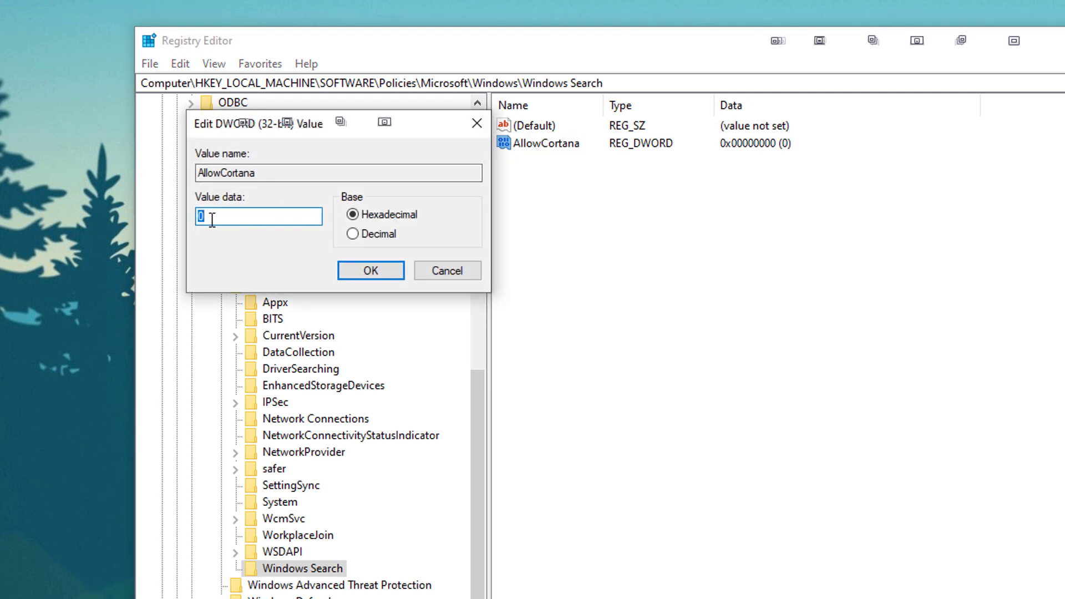
{"action": "key", "text": "Return"}
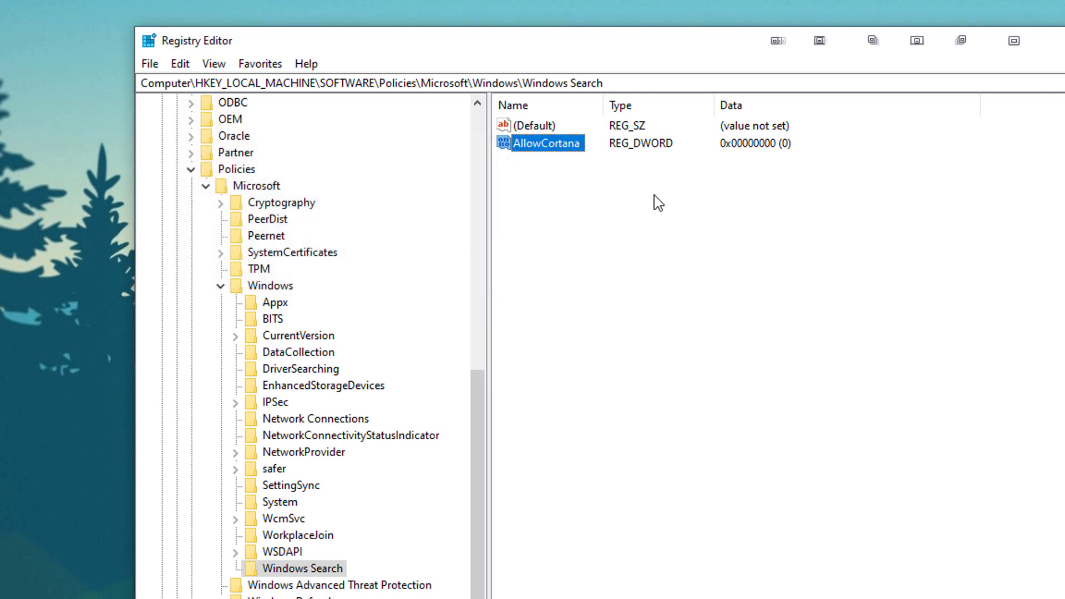
{"action": "left_click", "coordinate": [579, 183]}
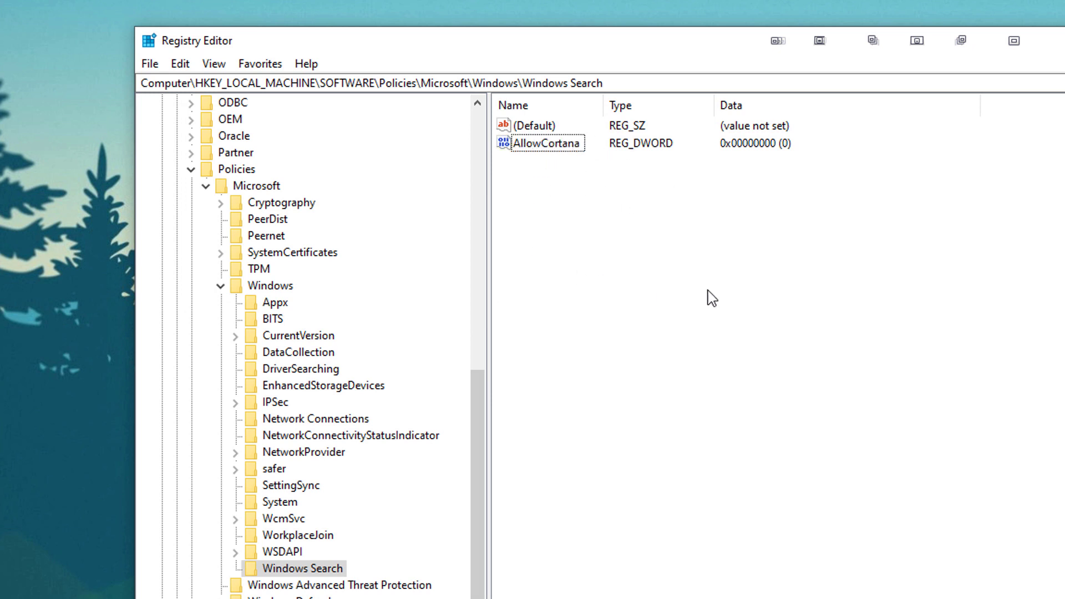
{"action": "double_click", "coordinate": [545, 146]}
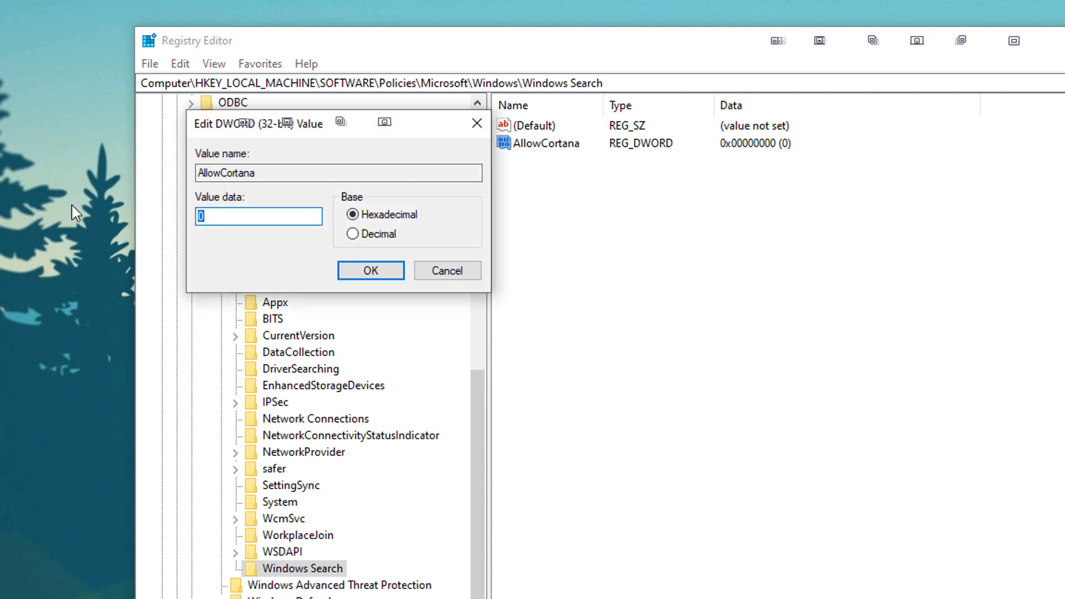
{"action": "type", "text": "1"}
{"action": "left_click", "coordinate": [370, 272]}
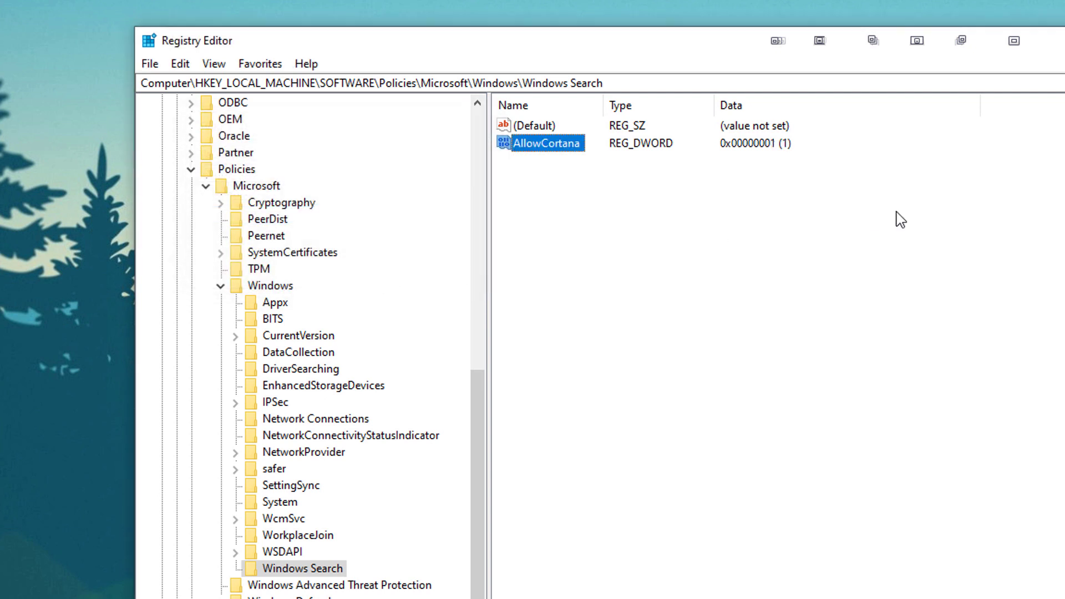
{"action": "double_click", "coordinate": [571, 144]}
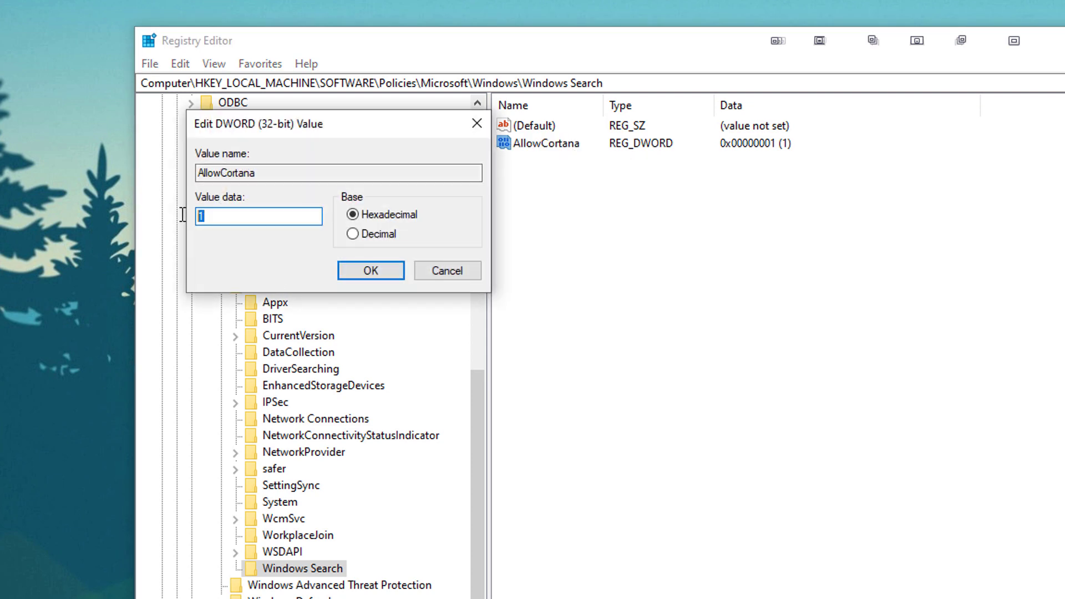
{"action": "type", "text": "0"}
{"action": "left_click", "coordinate": [370, 270]}
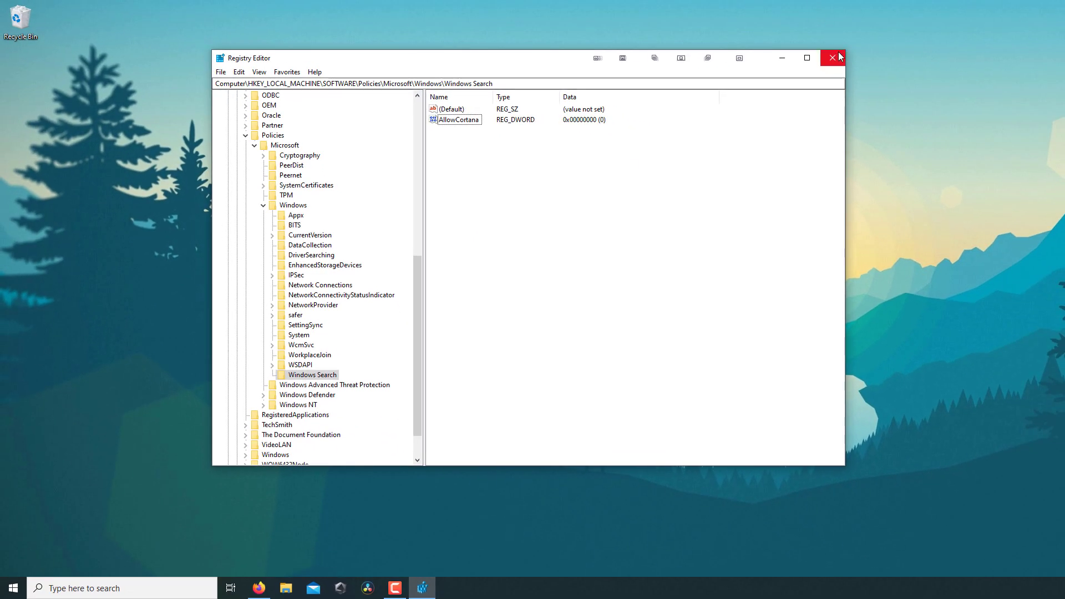
Step: Close Registry Editor and launch Local Group Policy Editor by searching 'local gr'
{"action": "left_click", "coordinate": [832, 58]}
{"action": "left_click", "coordinate": [111, 588]}
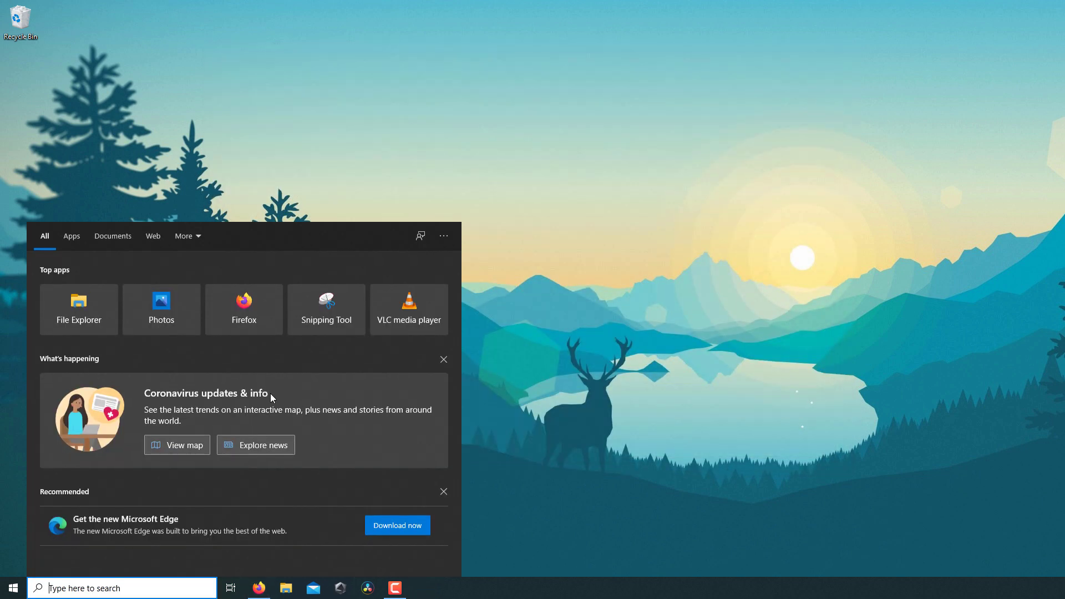
{"action": "type", "text": "sea"}
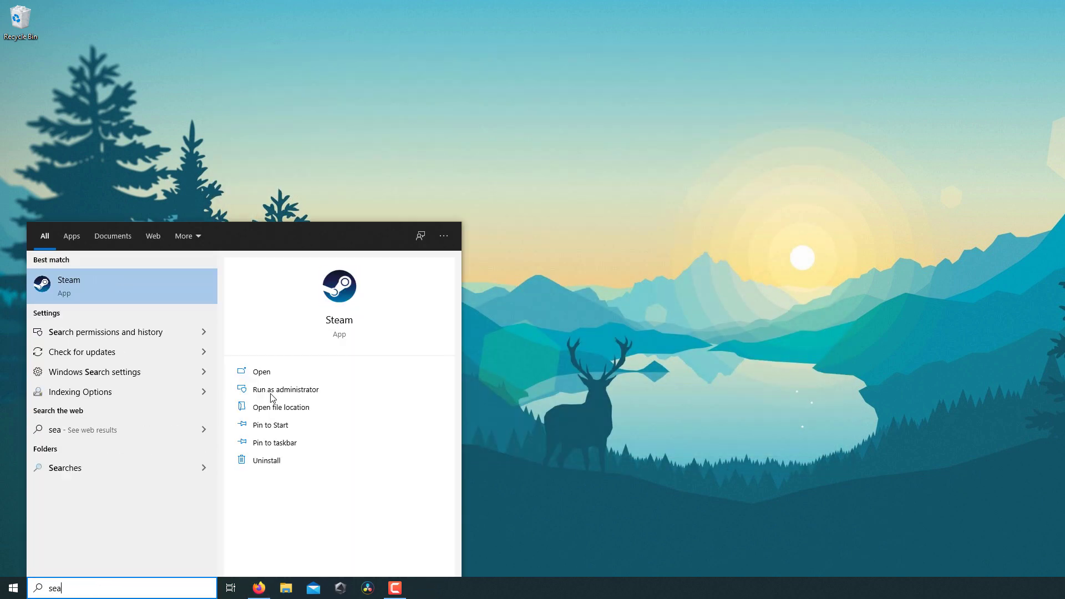
{"action": "key", "text": "BackSpace"}
{"action": "key", "text": "BackSpace"}
{"action": "key", "text": "BackSpace"}
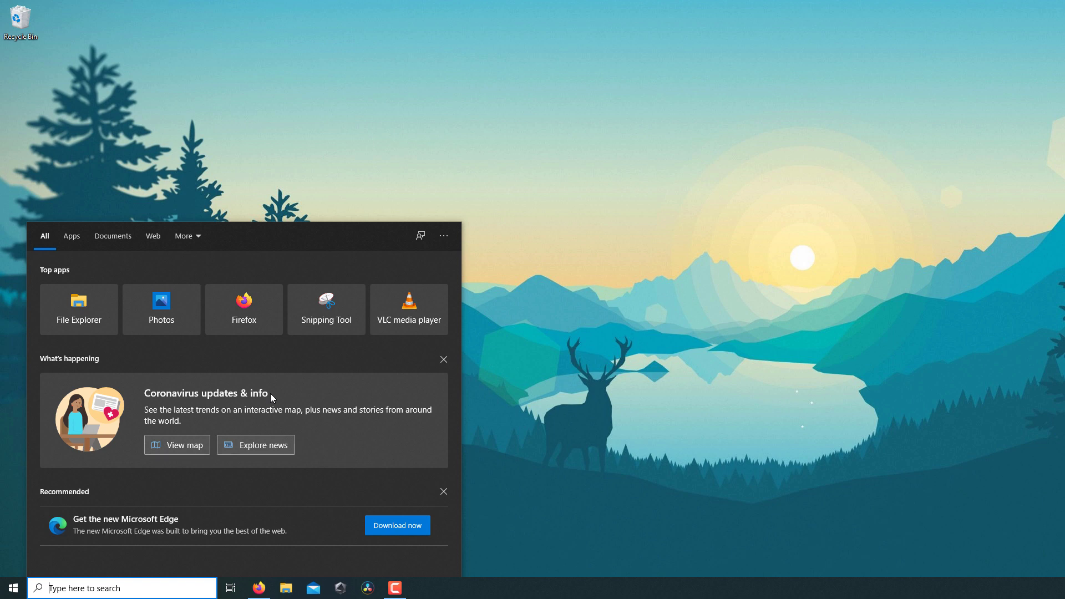
{"action": "type", "text": "local gr"}
{"action": "key", "text": "Escape"}
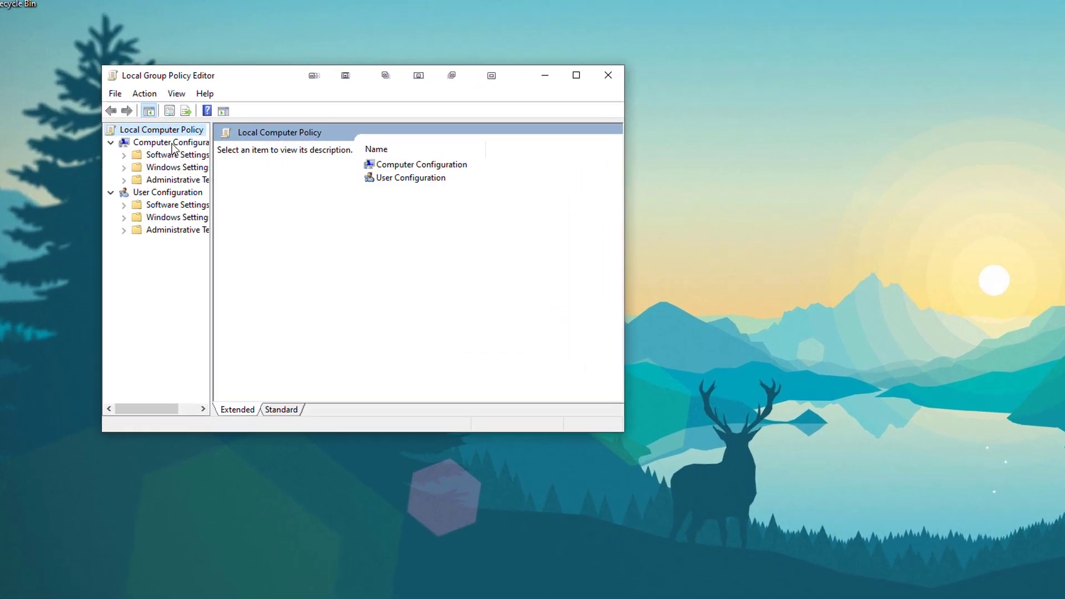
Step: Navigate to Computer Configuration > Administrative Templates > Windows Components > Search
{"action": "left_click", "coordinate": [142, 148]}
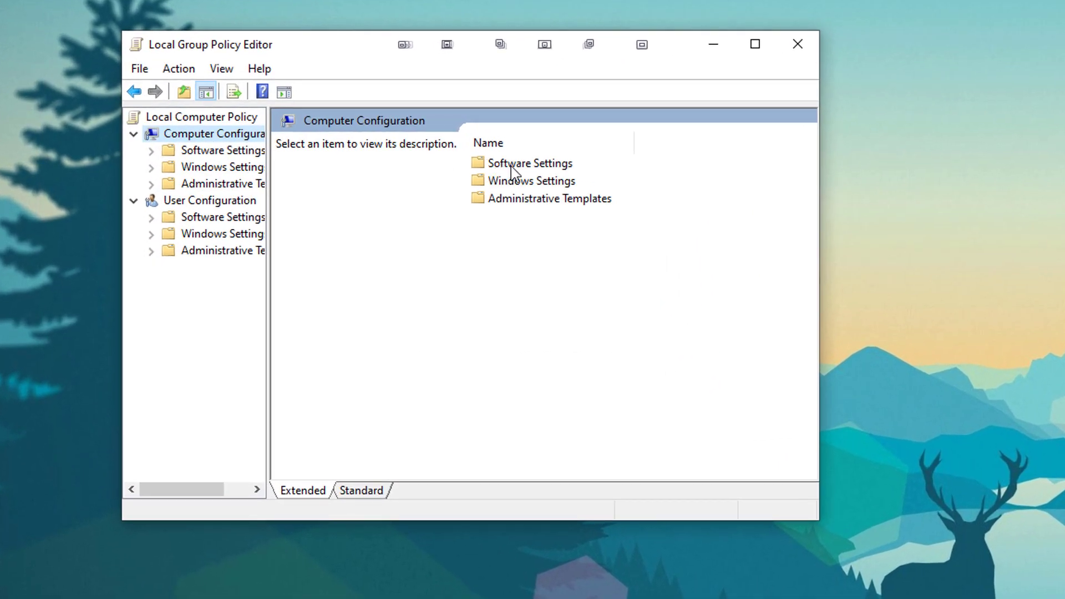
{"action": "double_click", "coordinate": [538, 198]}
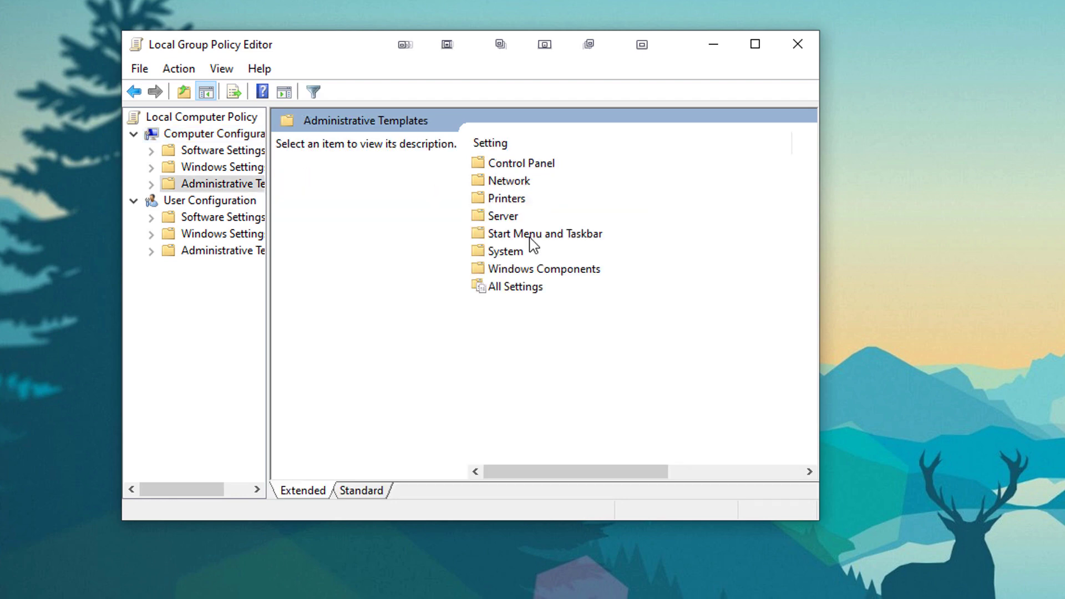
{"action": "double_click", "coordinate": [534, 269]}
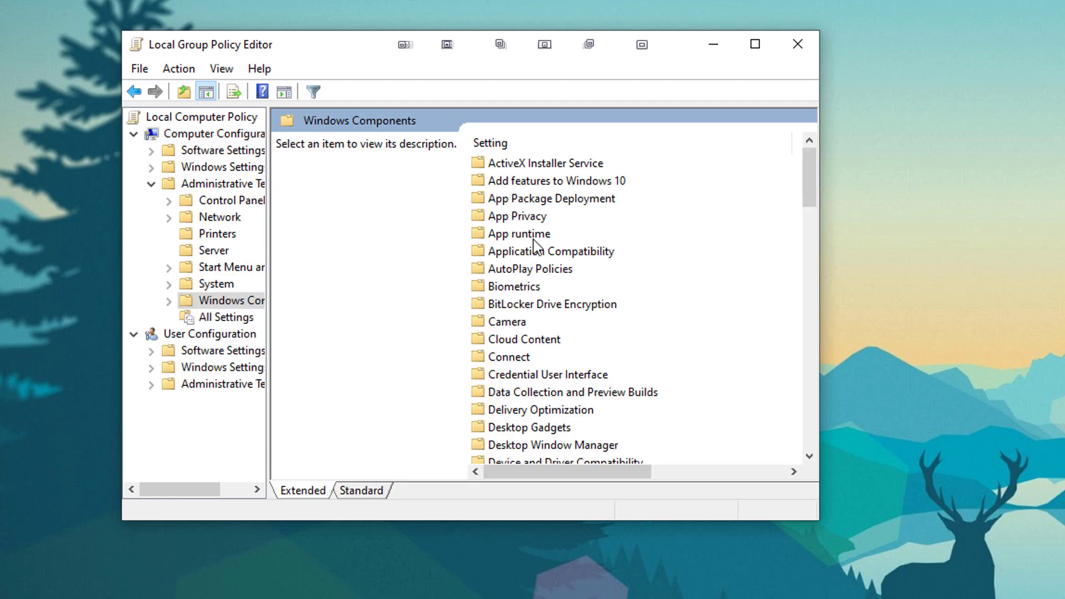
{"action": "scroll", "coordinate": [534, 239], "scroll_direction": "down", "scroll_amount": 4}
{"action": "scroll", "coordinate": [533, 239], "scroll_direction": "down", "scroll_amount": 3}
{"action": "scroll", "coordinate": [534, 239], "scroll_direction": "down", "scroll_amount": 5}
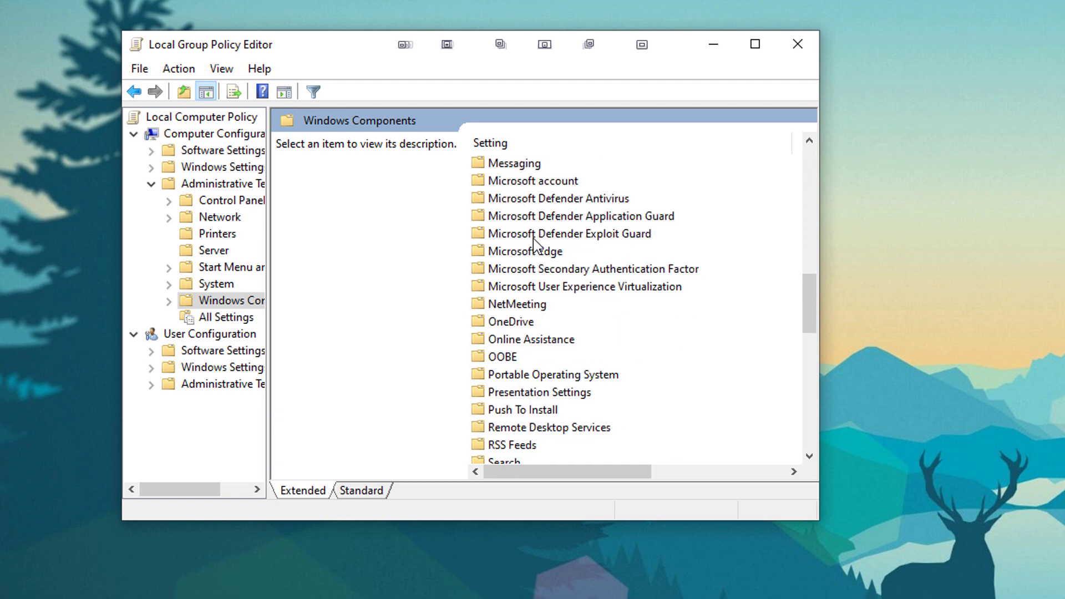
{"action": "scroll", "coordinate": [533, 240], "scroll_direction": "down", "scroll_amount": 1}
{"action": "scroll", "coordinate": [537, 338], "scroll_direction": "down", "scroll_amount": 1}
{"action": "double_click", "coordinate": [507, 360]}
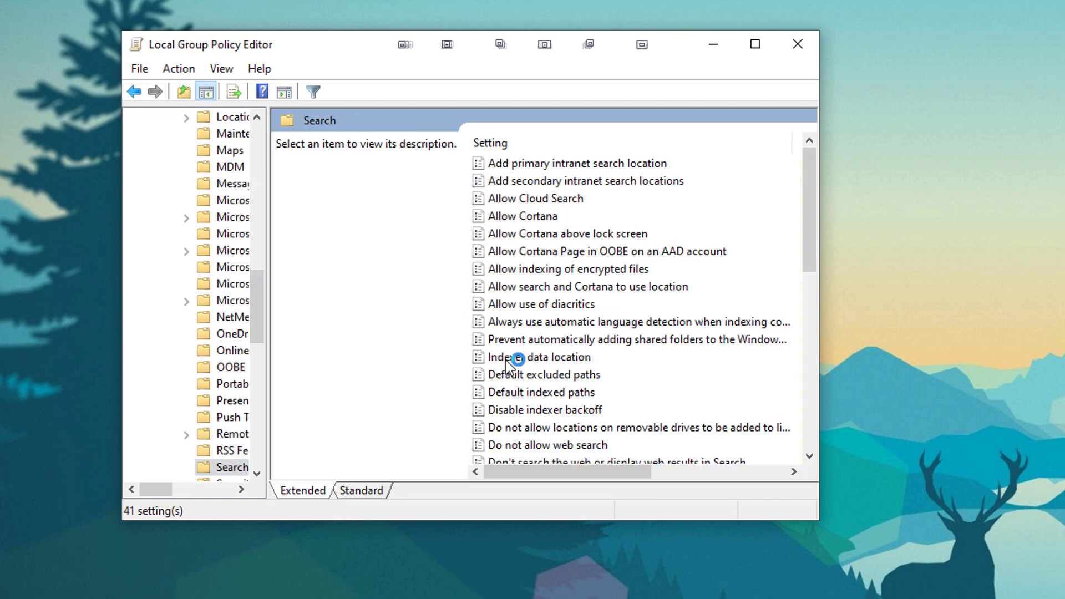
Step: Open the Allow Cortana policy, choose Disabled, then Apply and OK
{"action": "left_click", "coordinate": [513, 222]}
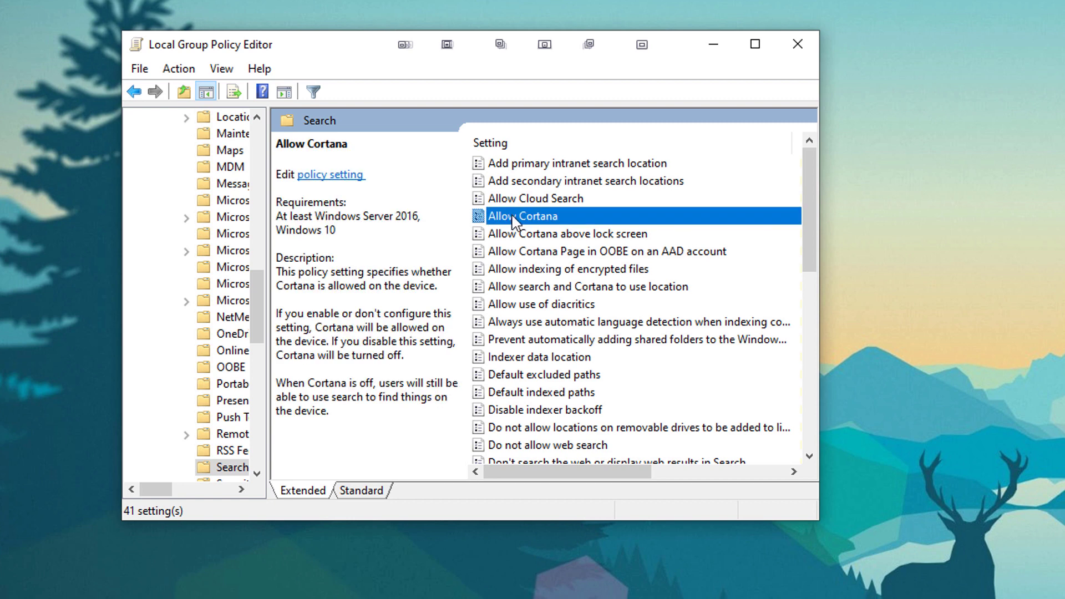
{"action": "double_click", "coordinate": [506, 217]}
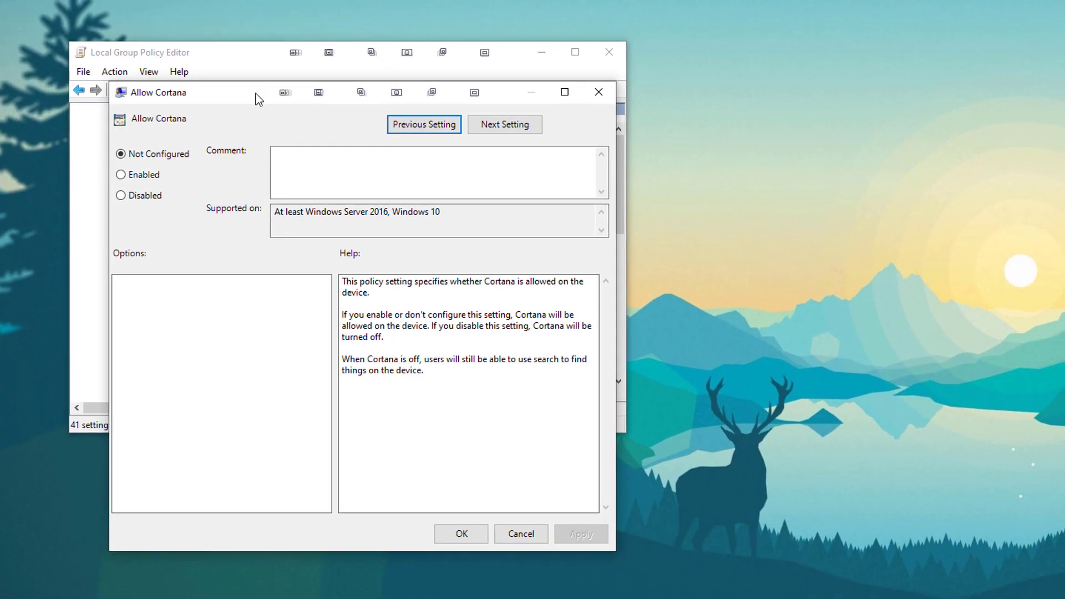
{"action": "mouse_move", "coordinate": [255, 99]}
{"action": "left_mouse_down"}
{"action": "mouse_move", "coordinate": [547, 69]}
{"action": "mouse_move", "coordinate": [621, 46]}
{"action": "mouse_move", "coordinate": [577, 41]}
{"action": "left_mouse_up"}
{"action": "left_click", "coordinate": [476, 140]}
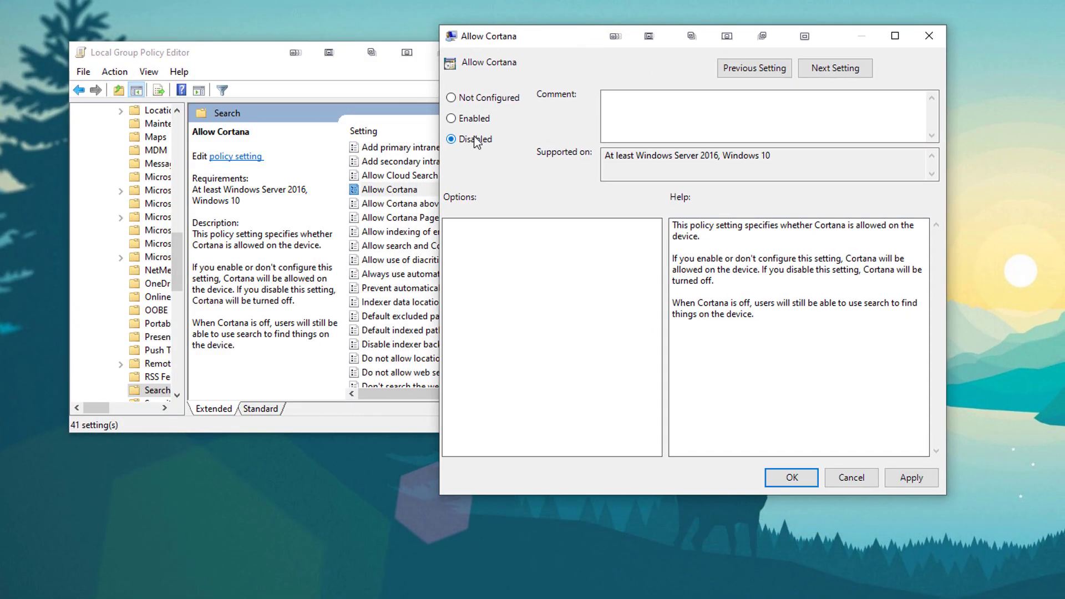
{"action": "left_click", "coordinate": [914, 477]}
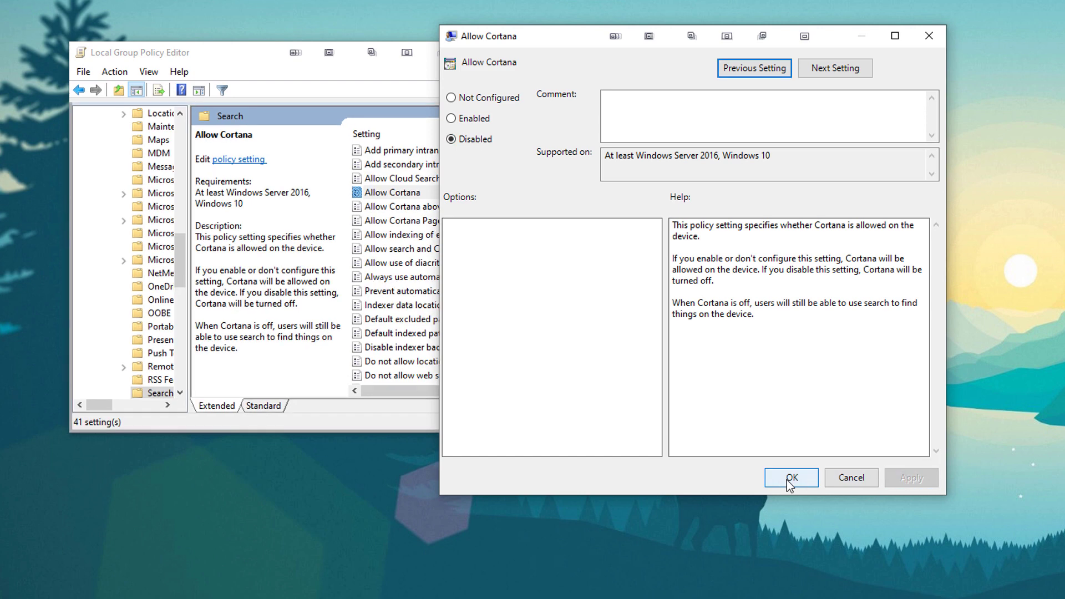
{"action": "left_click", "coordinate": [791, 478]}
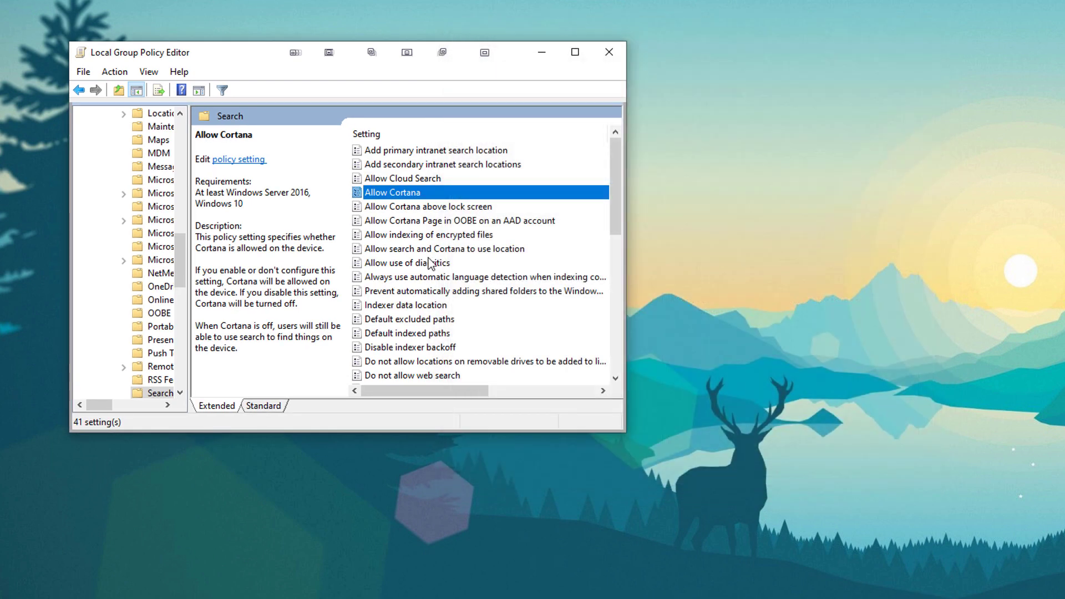